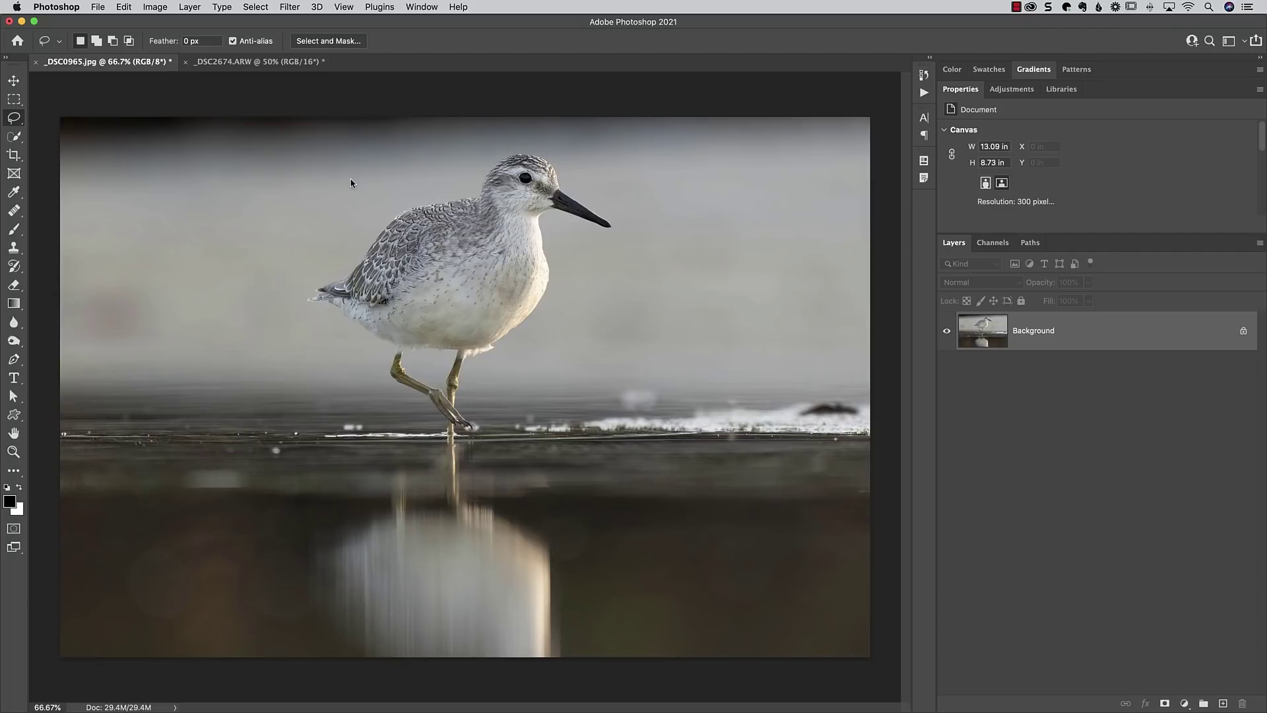
Step: Heal the darker top-left sky with the Healing Brush from a clean sky sample
{"action": "left_click_drag", "start_coordinate": [14, 210], "coordinate": [61, 225]}
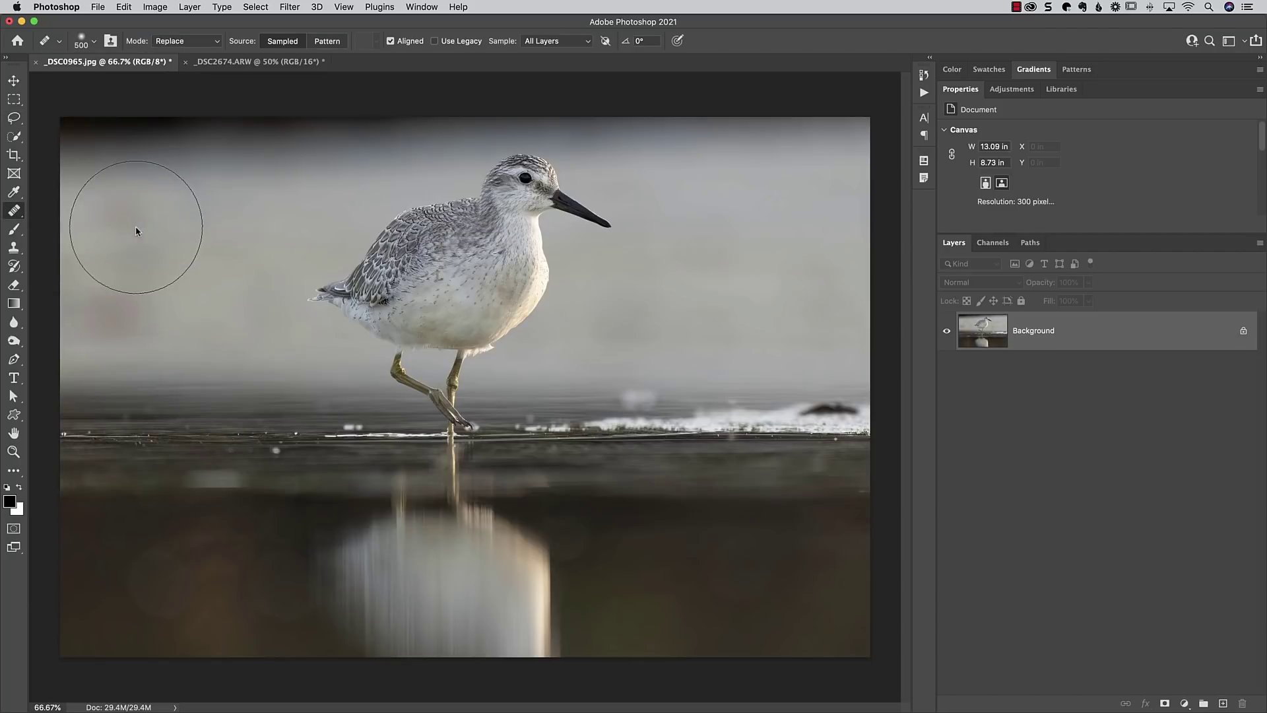
{"action": "left_click", "coordinate": [122, 255], "text": "alt"}
{"action": "left_click_drag", "start_coordinate": [151, 158], "coordinate": [240, 137]}
{"action": "mouse_move", "coordinate": [105, 285]}
{"action": "left_mouse_down"}
{"action": "mouse_move", "coordinate": [170, 291]}
{"action": "mouse_move", "coordinate": [258, 263]}
{"action": "left_mouse_up"}
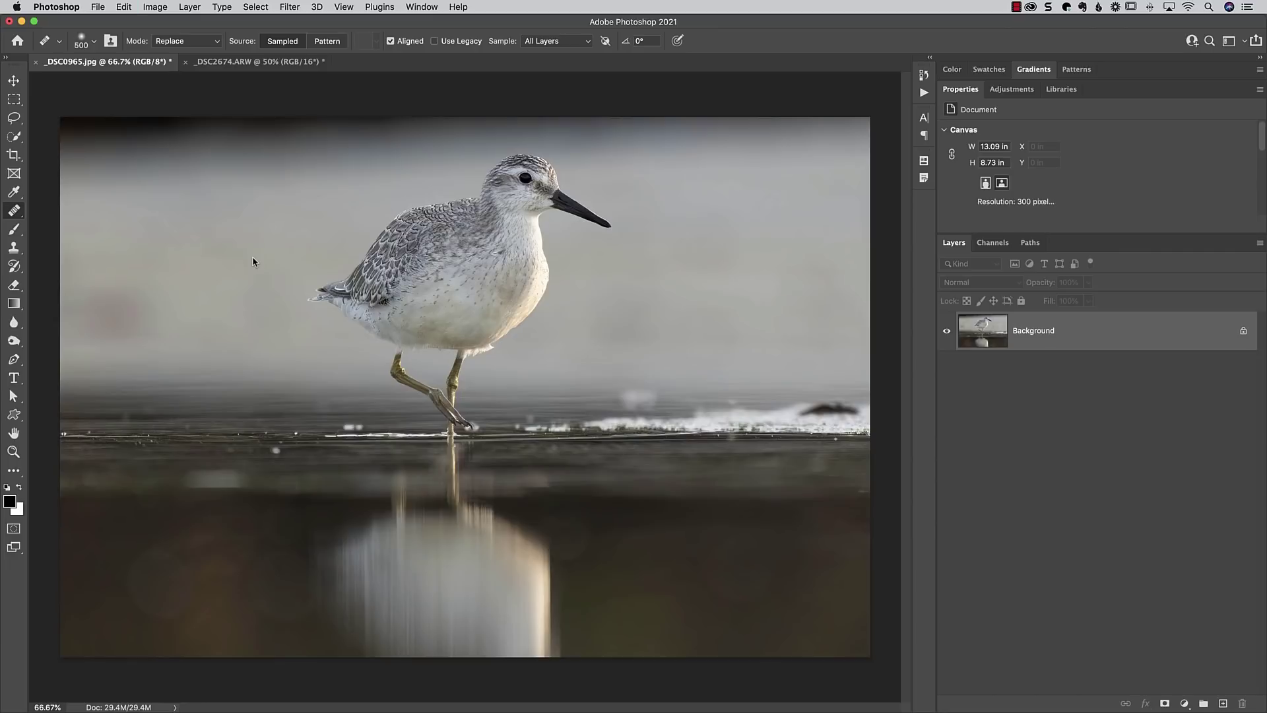
{"action": "left_click", "coordinate": [253, 262]}
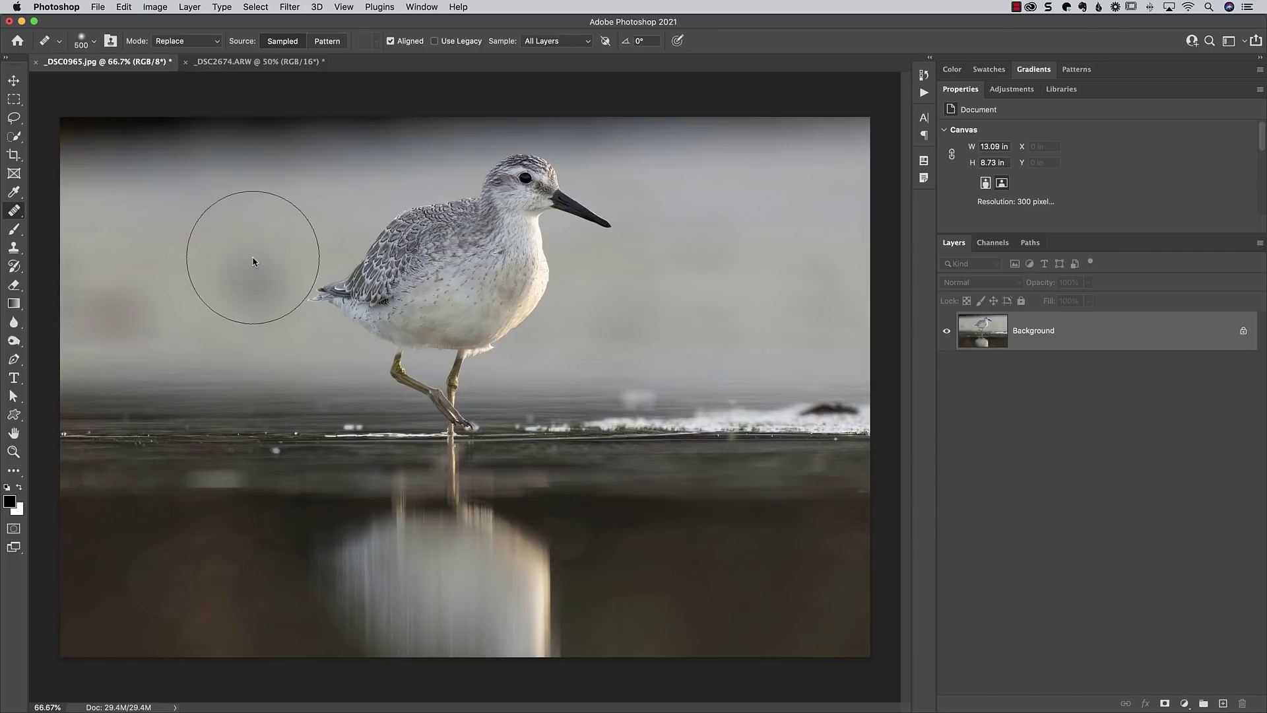
Step: Lasso the dark upper-left sky area and try Edit's Content-Aware Fill, then cancel without filling
{"action": "left_click", "coordinate": [14, 118]}
{"action": "mouse_move", "coordinate": [52, 106]}
{"action": "left_mouse_down"}
{"action": "mouse_move", "coordinate": [52, 224]}
{"action": "mouse_move", "coordinate": [344, 190]}
{"action": "mouse_move", "coordinate": [439, 161]}
{"action": "mouse_move", "coordinate": [481, 88]}
{"action": "mouse_move", "coordinate": [152, 82]}
{"action": "mouse_move", "coordinate": [56, 99]}
{"action": "left_mouse_up"}
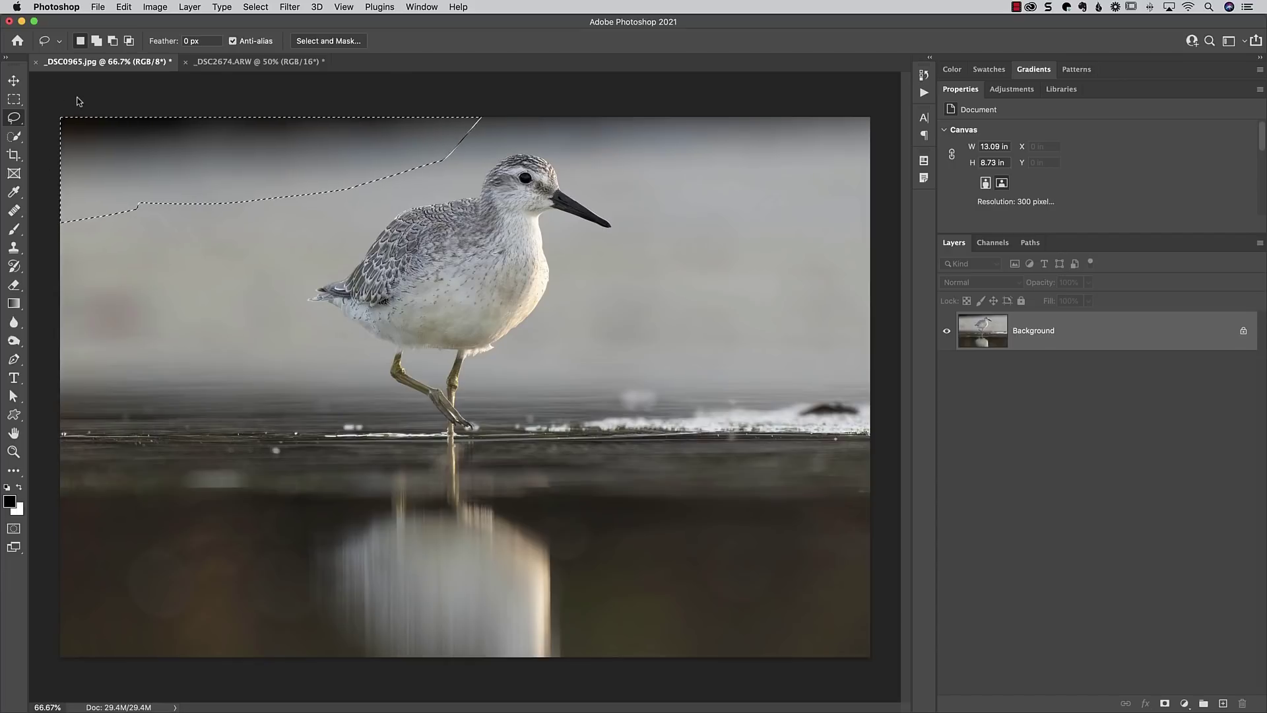
{"action": "left_click", "coordinate": [124, 7]}
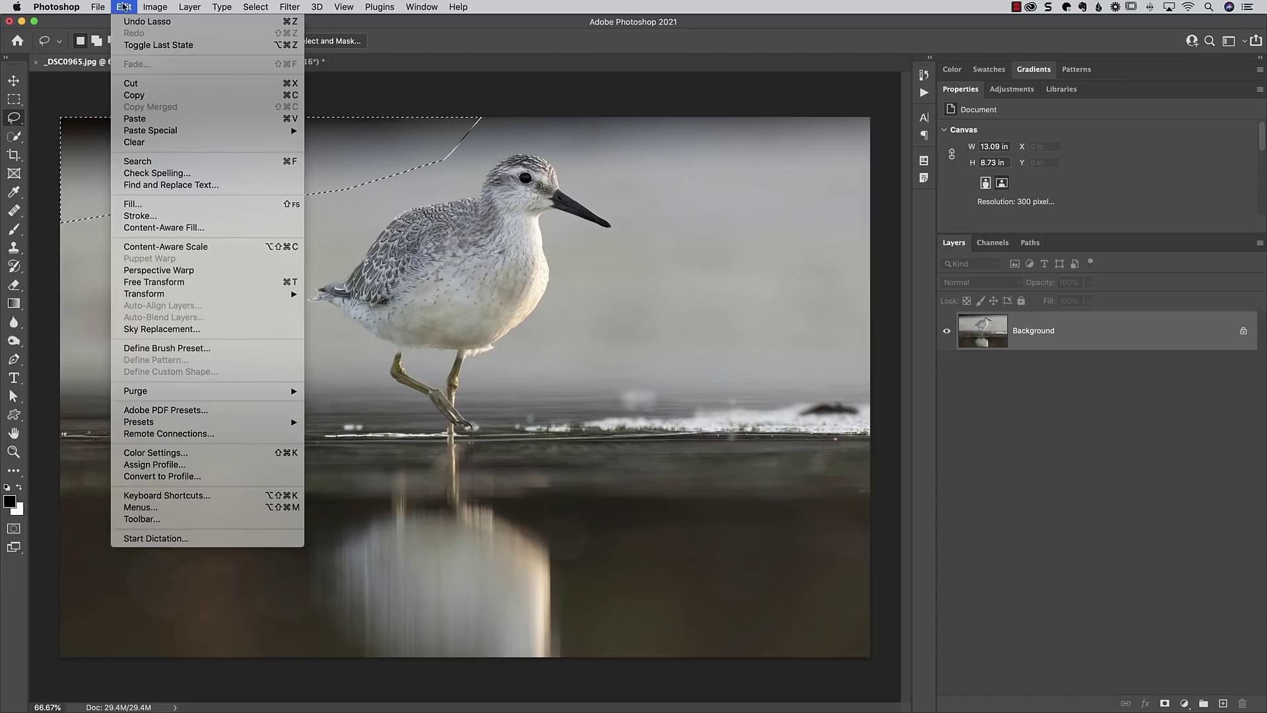
{"action": "left_click", "coordinate": [215, 228]}
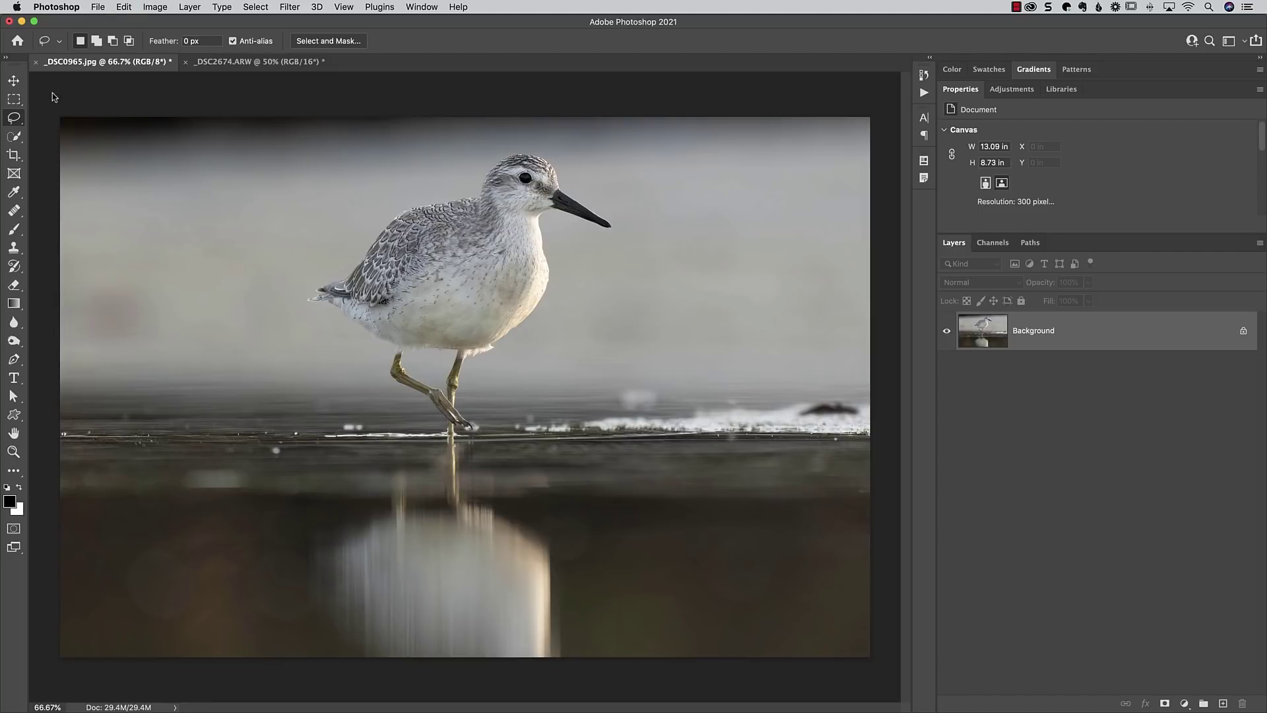
Step: Lasso the clean upper-left sky strip and copy it to Layer 1, checking it against the Background
{"action": "mouse_move", "coordinate": [54, 97]}
{"action": "left_mouse_down"}
{"action": "mouse_move", "coordinate": [45, 184]}
{"action": "mouse_move", "coordinate": [56, 205]}
{"action": "mouse_move", "coordinate": [282, 191]}
{"action": "mouse_move", "coordinate": [410, 164]}
{"action": "left_mouse_up"}
{"action": "mouse_move", "coordinate": [41, 193]}
{"action": "left_mouse_down"}
{"action": "mouse_move", "coordinate": [475, 161]}
{"action": "mouse_move", "coordinate": [460, 184]}
{"action": "mouse_move", "coordinate": [271, 260]}
{"action": "mouse_move", "coordinate": [27, 296]}
{"action": "left_mouse_up"}
{"action": "key", "text": "super+j"}
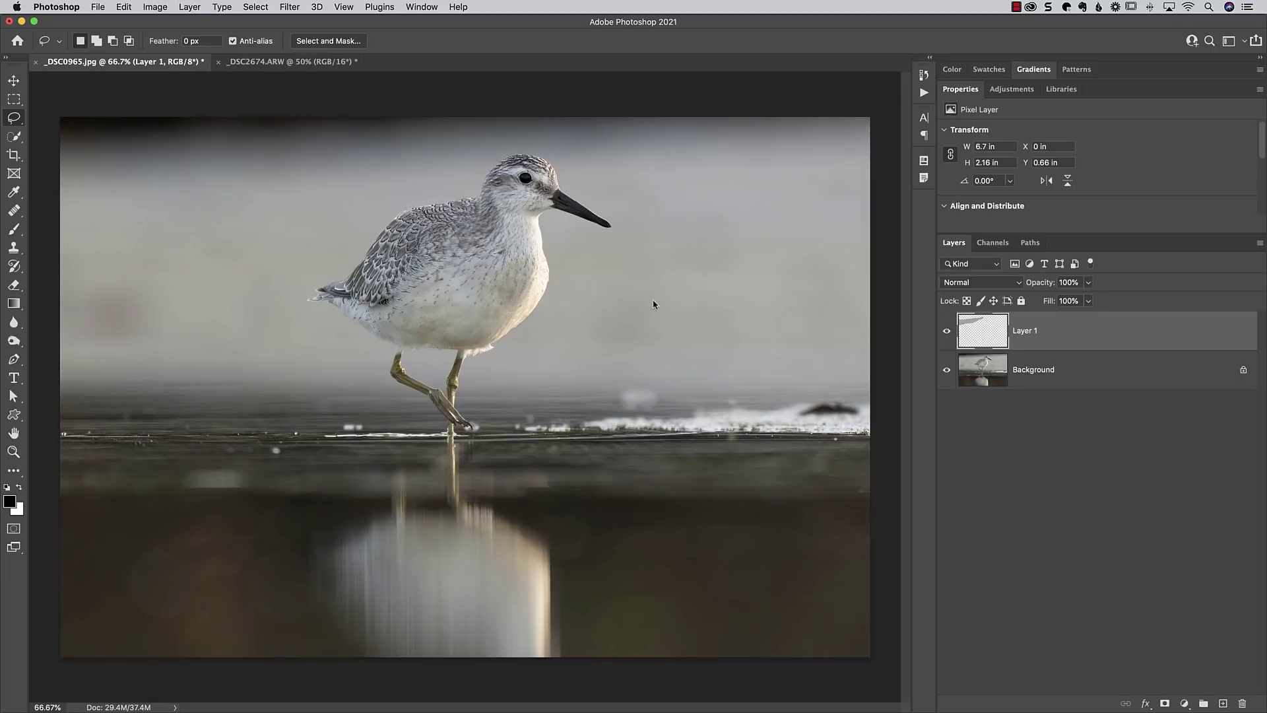
{"action": "left_click", "coordinate": [947, 371]}
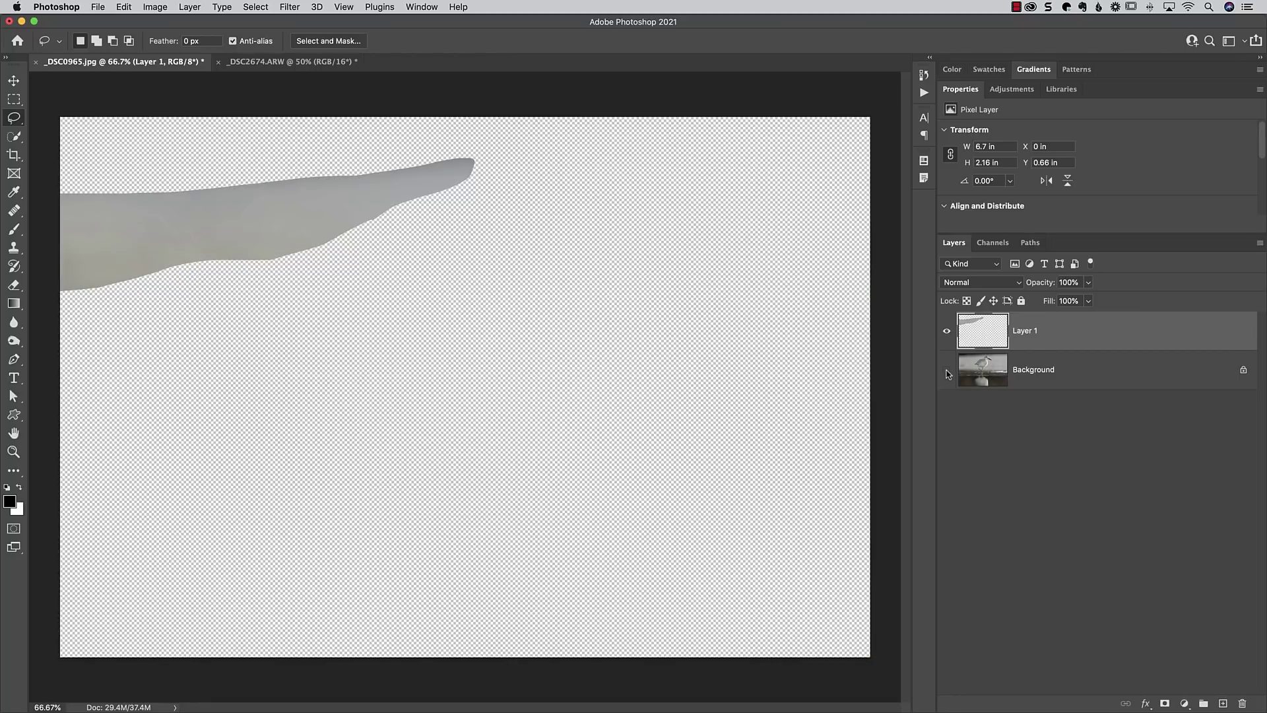
{"action": "left_click", "coordinate": [947, 371]}
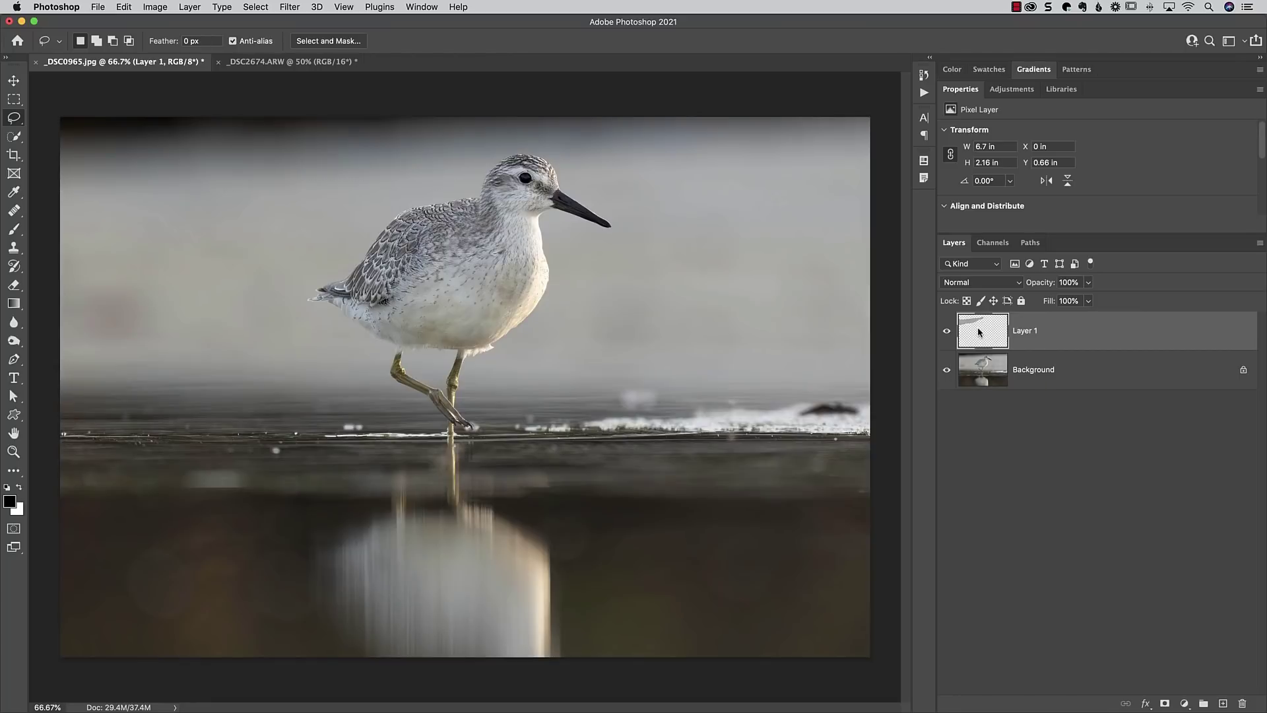
Step: Free-transform the sky strip to about 205% width and 2.44° rotation across the dark top
{"action": "left_click", "coordinate": [125, 7]}
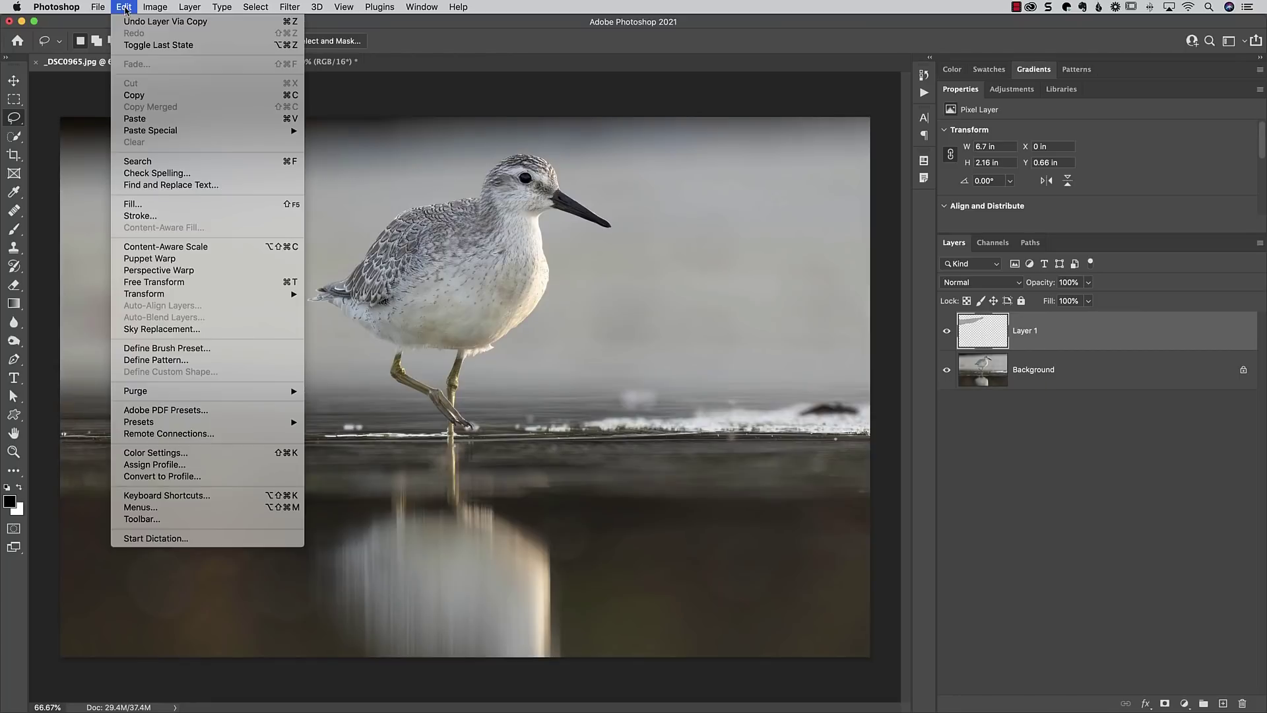
{"action": "left_click", "coordinate": [174, 284]}
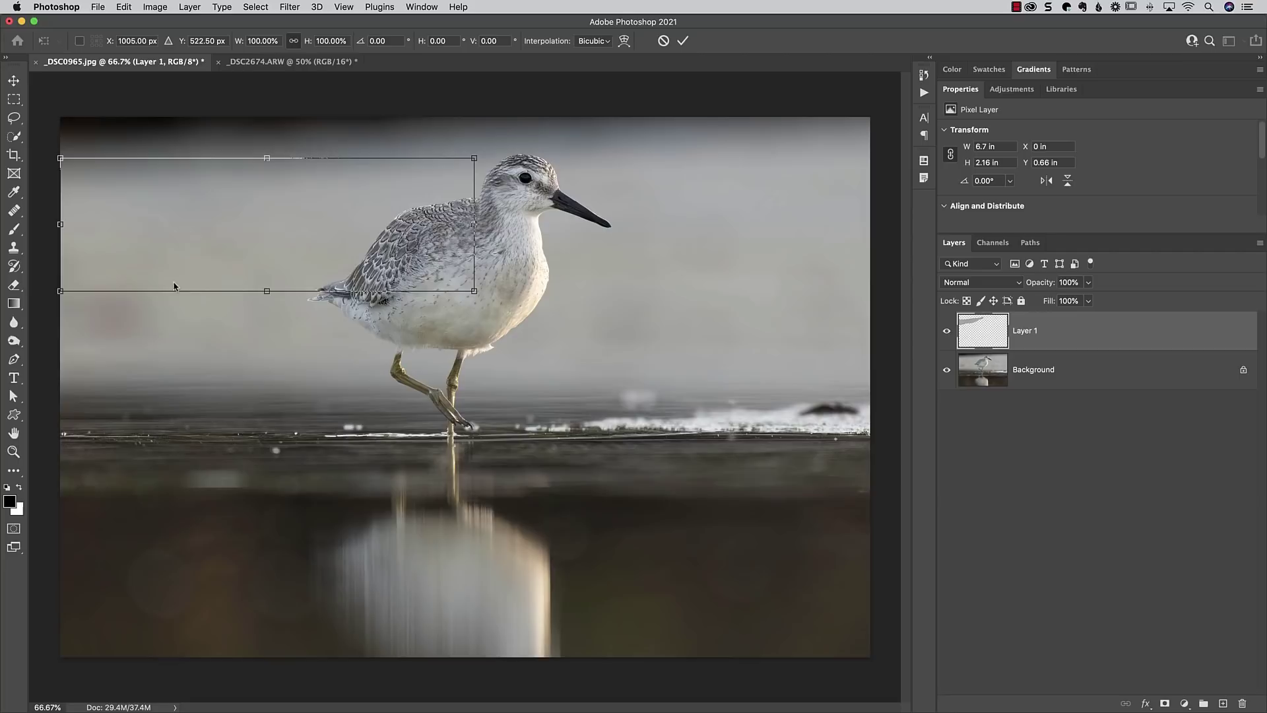
{"action": "left_click_drag", "start_coordinate": [479, 225], "coordinate": [795, 214]}
{"action": "left_click_drag", "start_coordinate": [648, 238], "coordinate": [648, 157]}
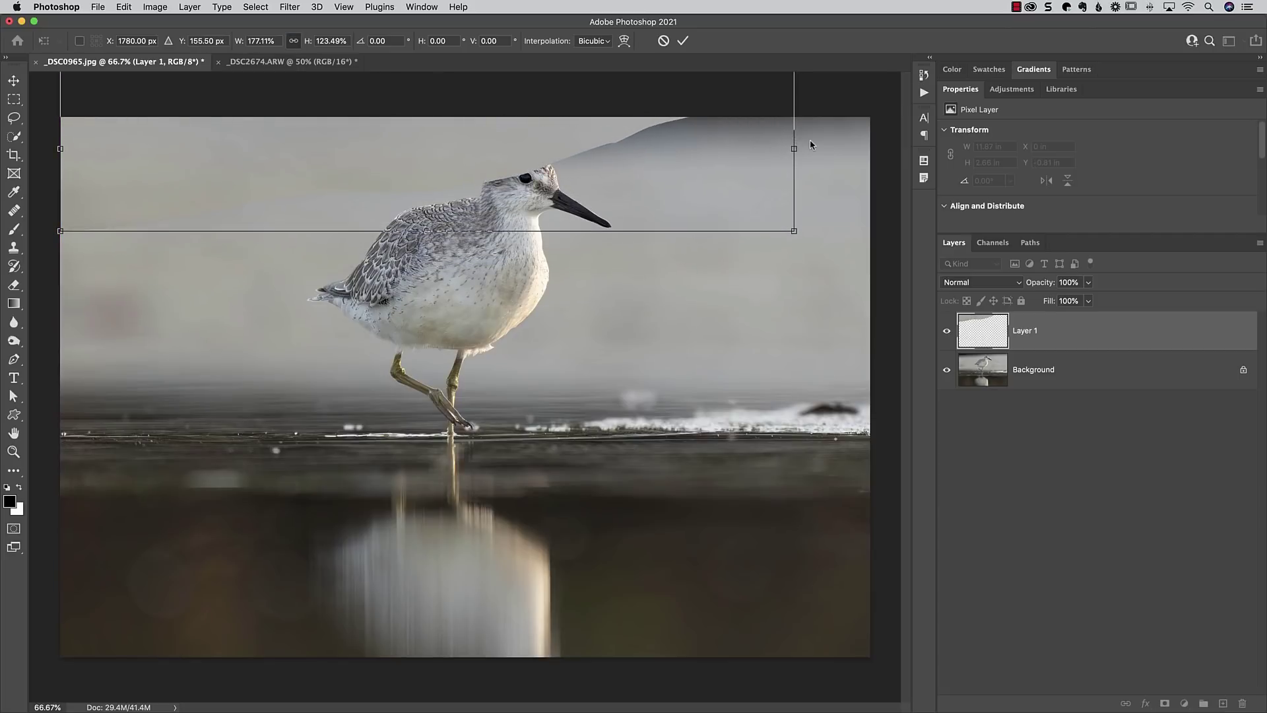
{"action": "left_click_drag", "start_coordinate": [795, 148], "coordinate": [912, 148]}
{"action": "mouse_move", "coordinate": [602, 158]}
{"action": "left_mouse_down"}
{"action": "mouse_move", "coordinate": [599, 178]}
{"action": "mouse_move", "coordinate": [599, 158]}
{"action": "left_mouse_up"}
{"action": "left_click_drag", "start_coordinate": [584, 248], "coordinate": [599, 219]}
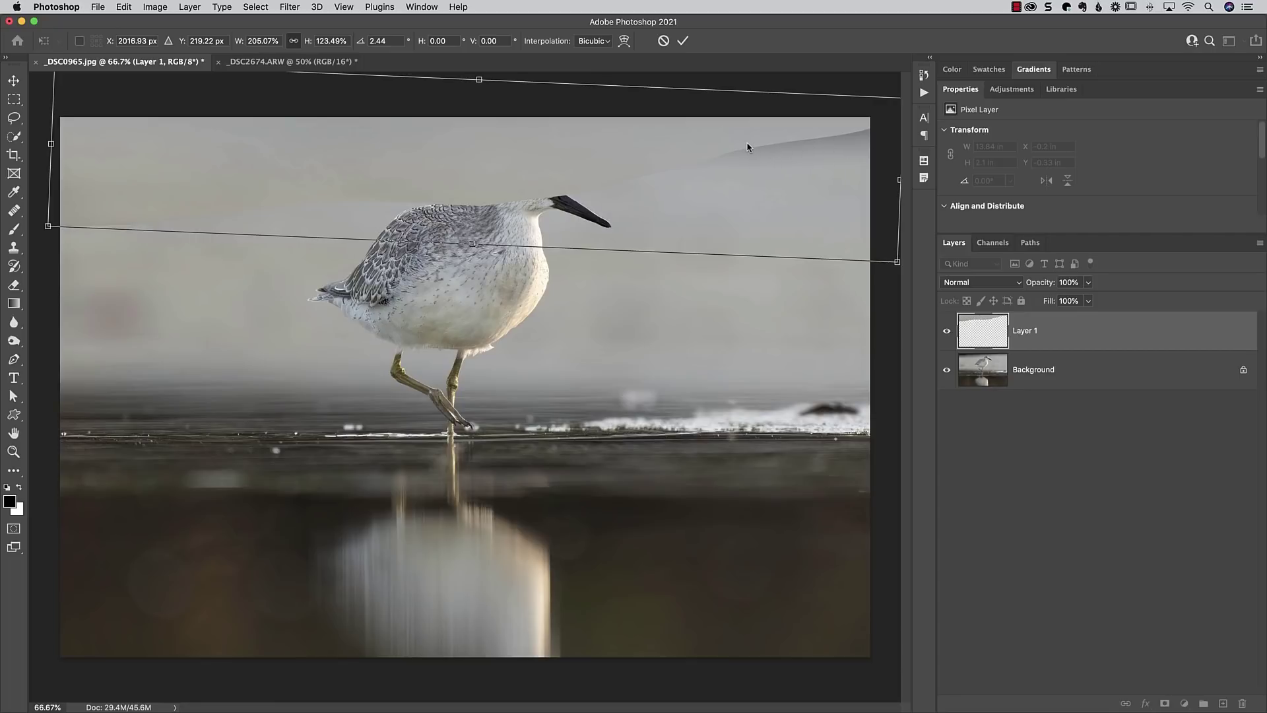
{"action": "left_click", "coordinate": [682, 41]}
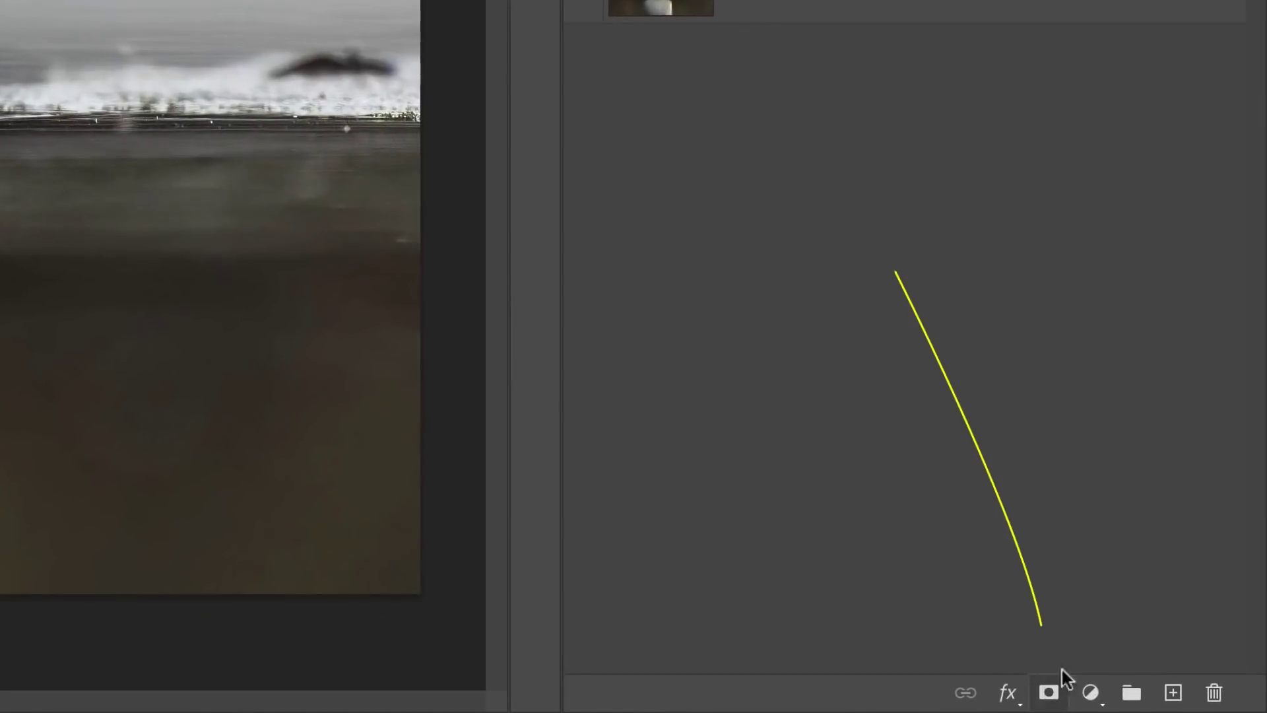
Step: Add a white layer mask to Layer 1 and ready a 300 px brush
{"action": "left_click", "coordinate": [1048, 692]}
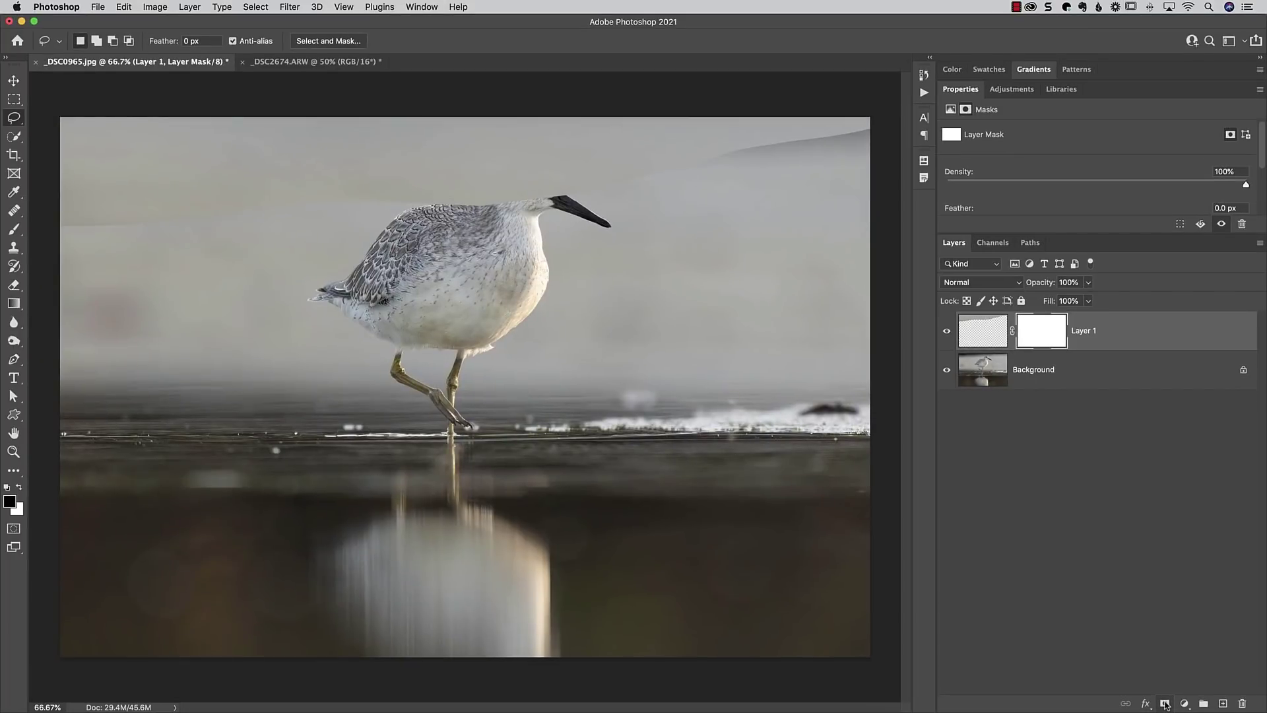
{"action": "key", "text": "b"}
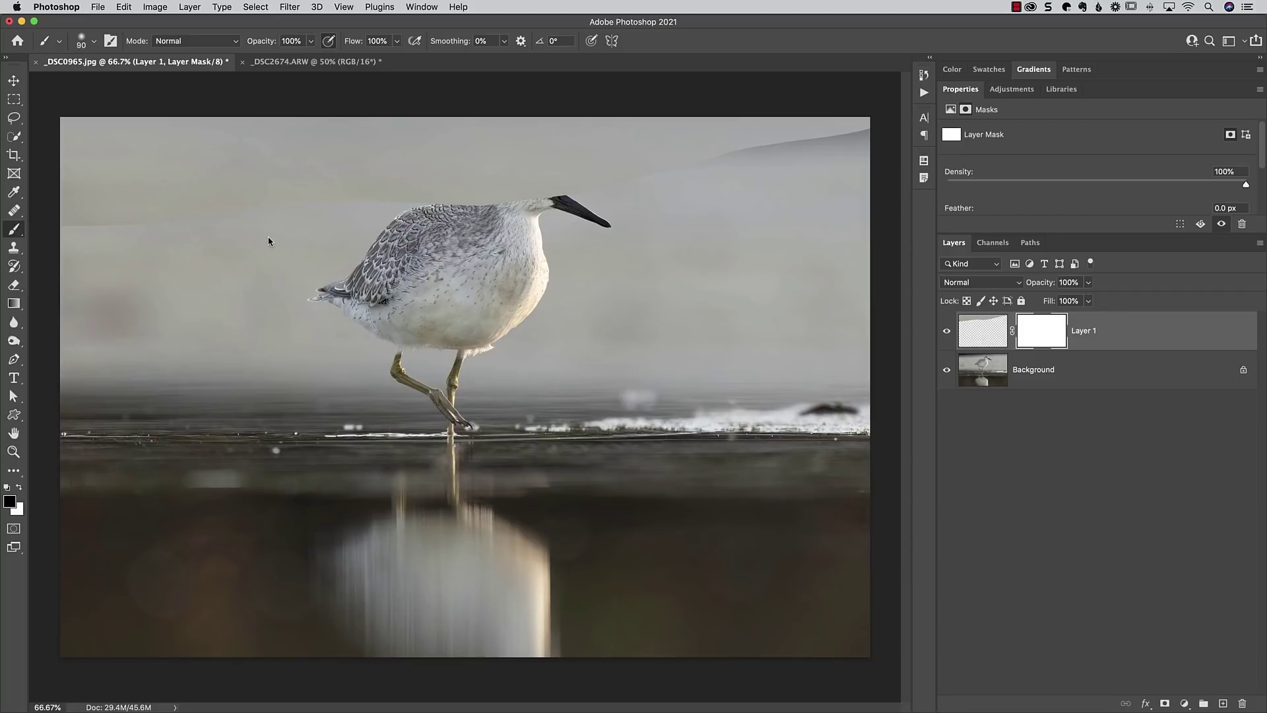
{"action": "key", "text": "bracketright"}
{"action": "key", "text": "bracketright"}
{"action": "key", "text": "bracketright"}
{"action": "key", "text": "bracketright"}
{"action": "key", "text": "bracketright"}
{"action": "key", "text": "bracketright"}
{"action": "key", "text": "bracketright"}
Step: Set up a Soft Round brush at 0% hardness, size 500
{"action": "left_click", "coordinate": [82, 43]}
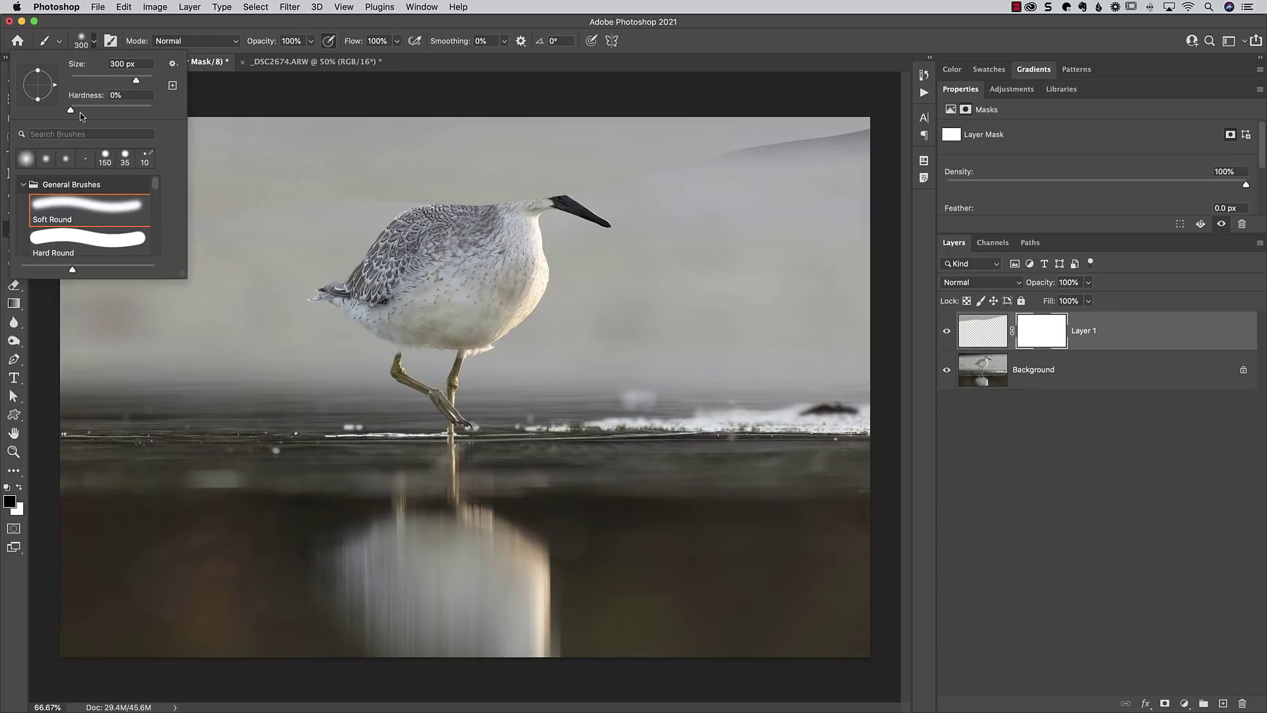
{"action": "key", "text": "Return"}
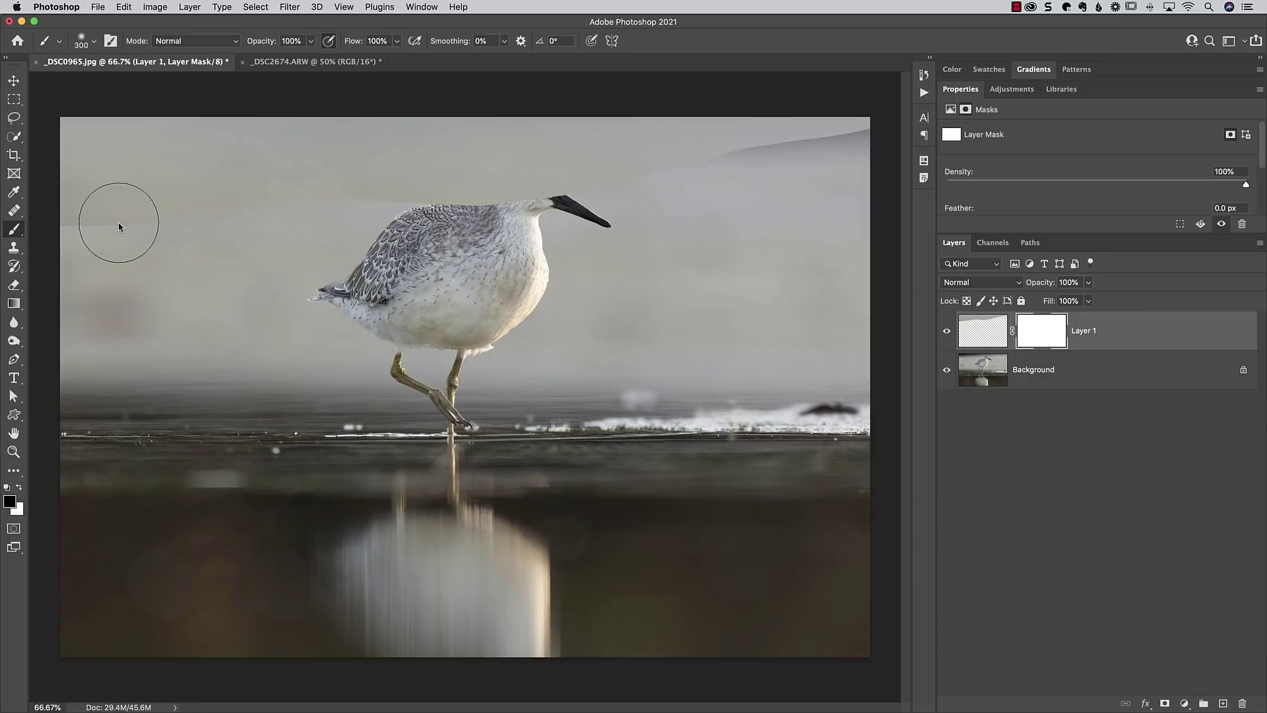
{"action": "key", "text": "bracketright"}
{"action": "key", "text": "bracketright"}
Step: Paint black on the Layer 1 mask over the upper-left sky, sandpiper's head, body and top-right edge
{"action": "mouse_move", "coordinate": [134, 170]}
{"action": "left_mouse_down"}
{"action": "mouse_move", "coordinate": [129, 204]}
{"action": "mouse_move", "coordinate": [68, 208]}
{"action": "mouse_move", "coordinate": [142, 212]}
{"action": "left_mouse_up"}
{"action": "mouse_move", "coordinate": [167, 260]}
{"action": "left_mouse_down"}
{"action": "mouse_move", "coordinate": [81, 277]}
{"action": "mouse_move", "coordinate": [306, 260]}
{"action": "mouse_move", "coordinate": [377, 241]}
{"action": "mouse_move", "coordinate": [521, 250]}
{"action": "left_mouse_up"}
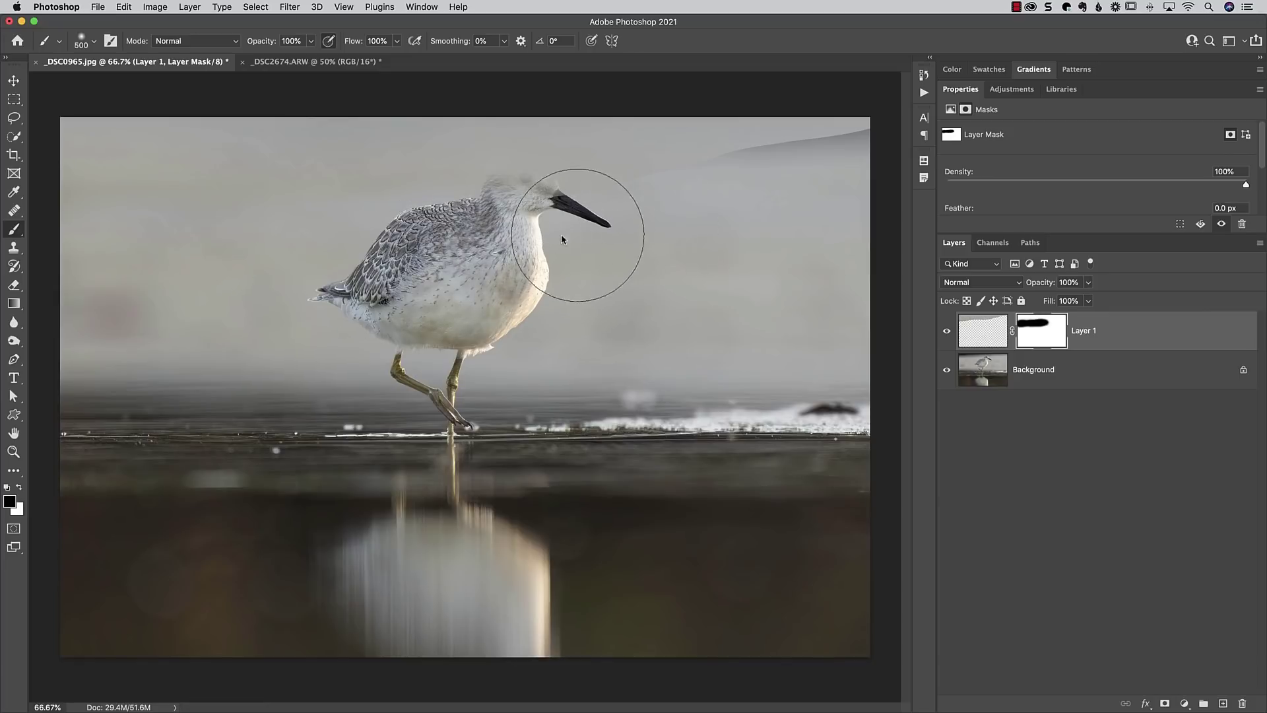
{"action": "mouse_move", "coordinate": [561, 239]}
{"action": "left_mouse_down"}
{"action": "mouse_move", "coordinate": [525, 245]}
{"action": "mouse_move", "coordinate": [600, 223]}
{"action": "left_mouse_up"}
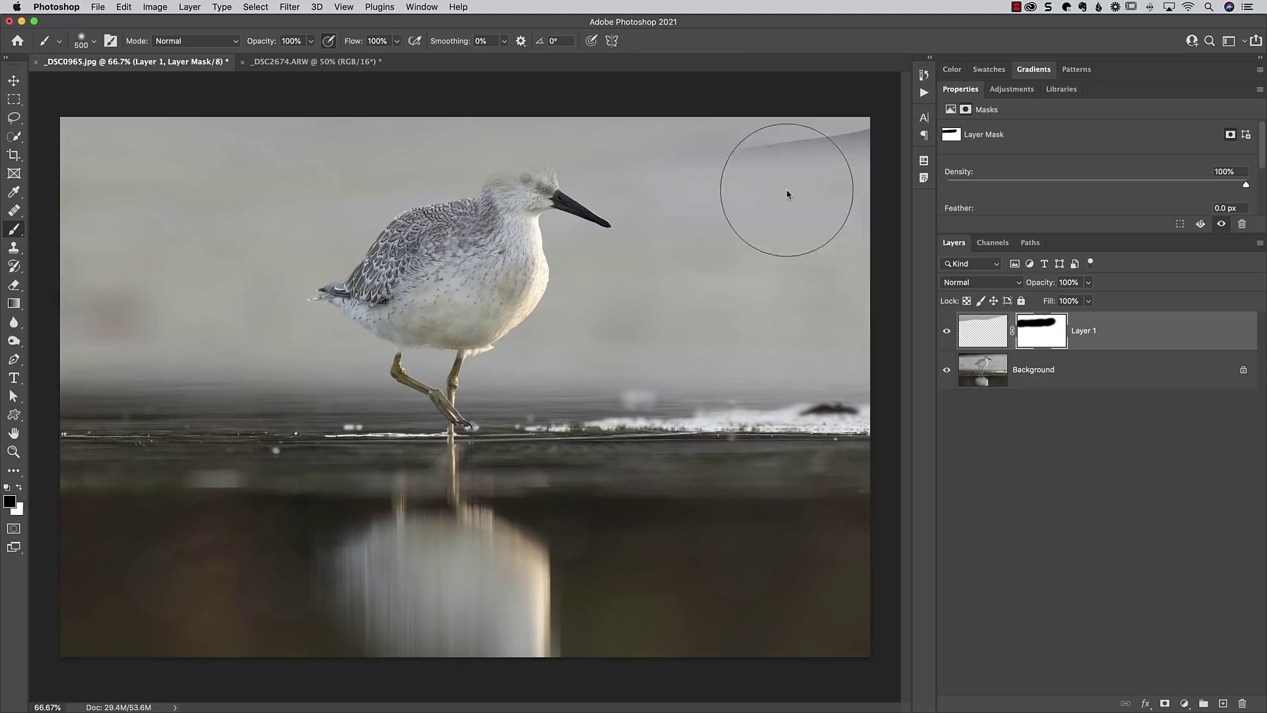
{"action": "mouse_move", "coordinate": [788, 194]}
{"action": "left_mouse_down"}
{"action": "mouse_move", "coordinate": [813, 189]}
{"action": "mouse_move", "coordinate": [731, 198]}
{"action": "mouse_move", "coordinate": [889, 169]}
{"action": "mouse_move", "coordinate": [857, 182]}
{"action": "left_mouse_up"}
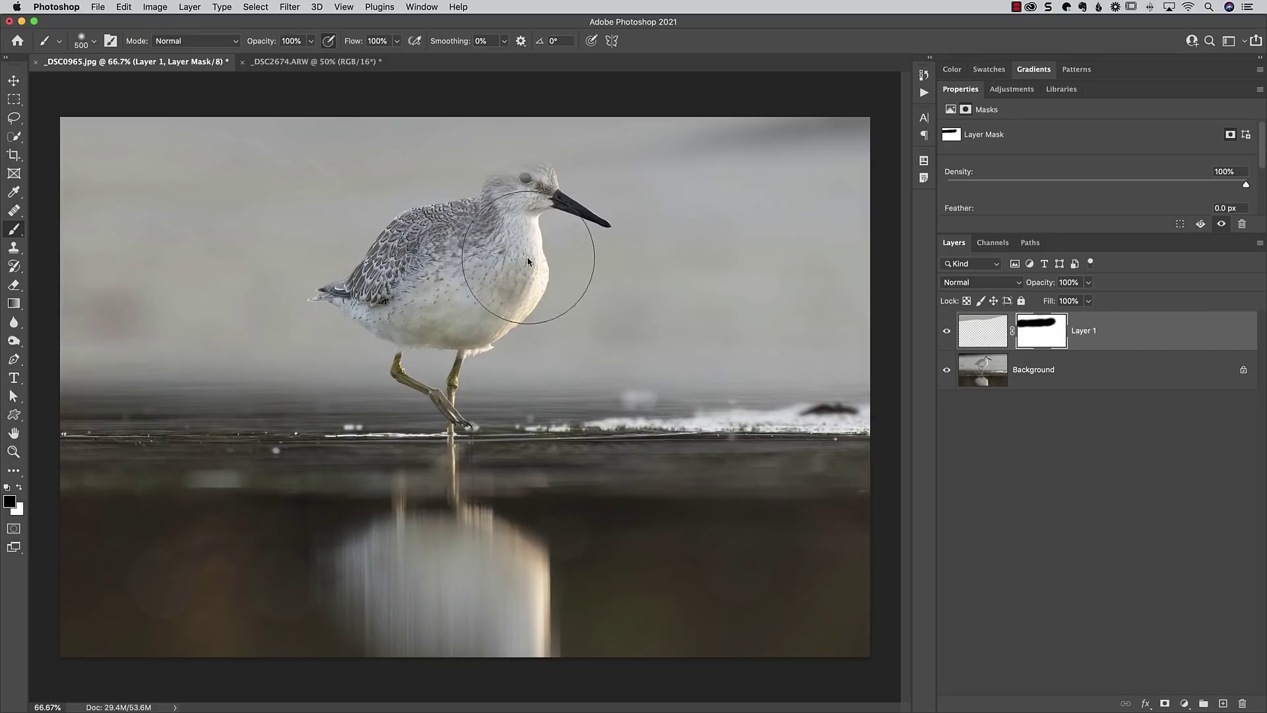
{"action": "left_click_drag", "start_coordinate": [528, 261], "coordinate": [391, 276]}
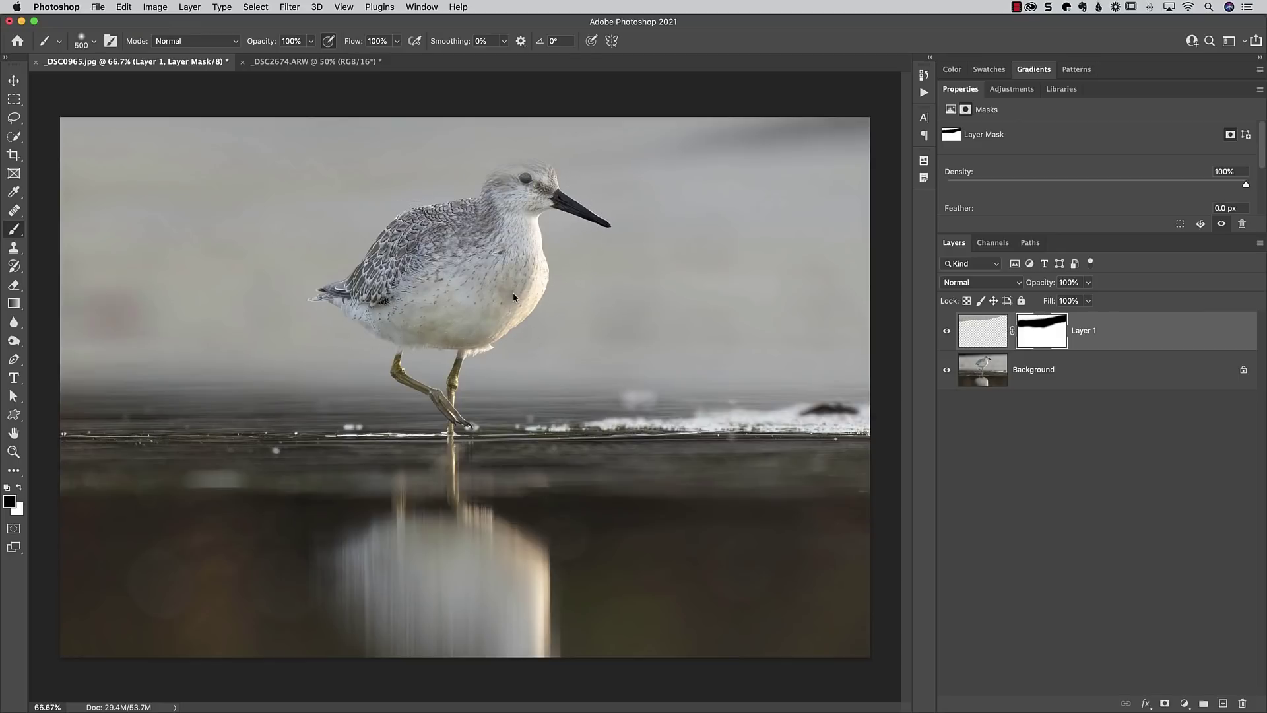
Step: Zoom in to 200% and mask back the sandpiper's head and eye with a 125 px brush
{"action": "key", "text": "super+plus"}
{"action": "key", "text": "super+plus"}
{"action": "scroll", "coordinate": [532, 249], "scroll_direction": "up", "scroll_amount": 10}
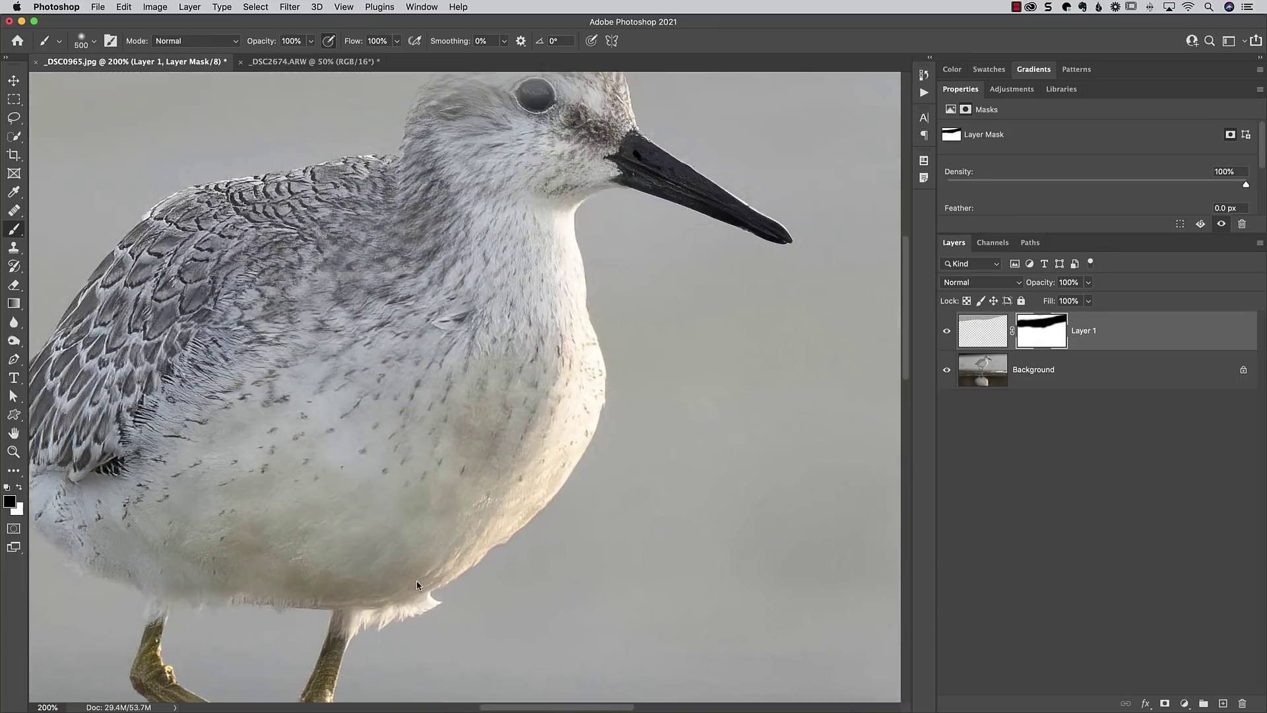
{"action": "scroll", "coordinate": [480, 442], "scroll_direction": "up", "scroll_amount": 3}
{"action": "key", "text": "bracketleft"}
{"action": "key", "text": "bracketleft"}
{"action": "key", "text": "bracketleft"}
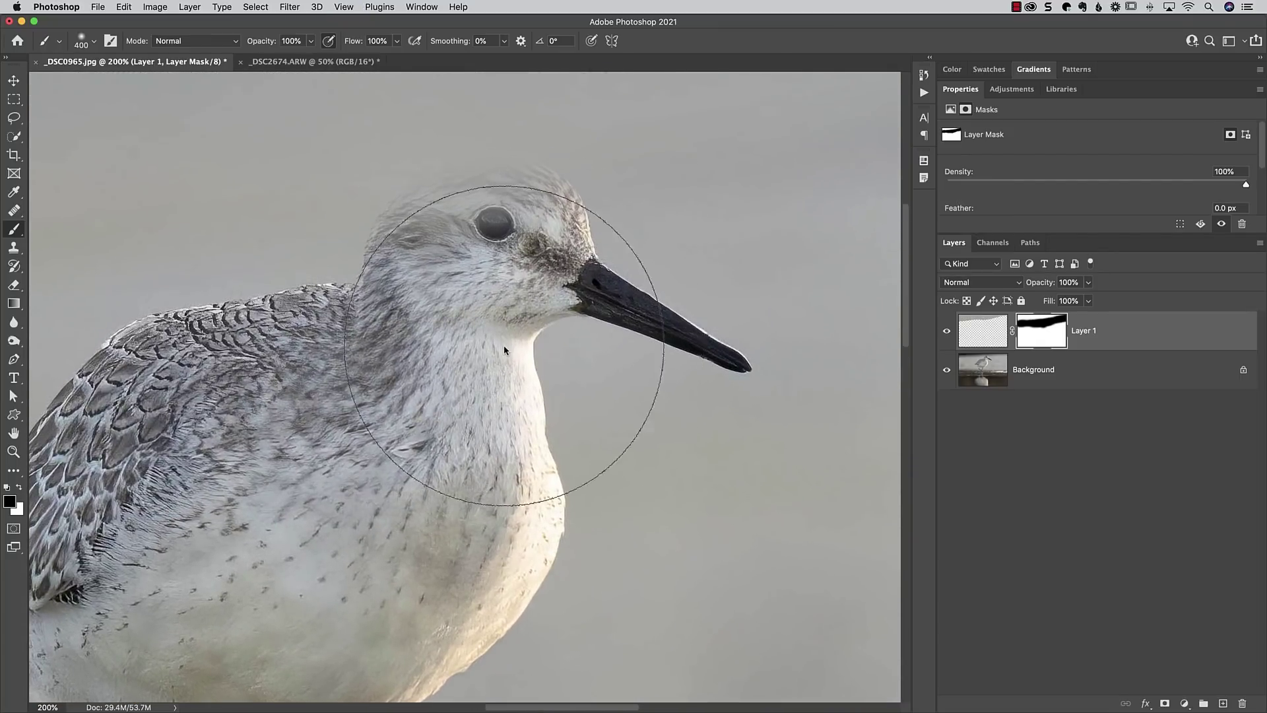
{"action": "key", "text": "bracketleft"}
{"action": "key", "text": "bracketleft"}
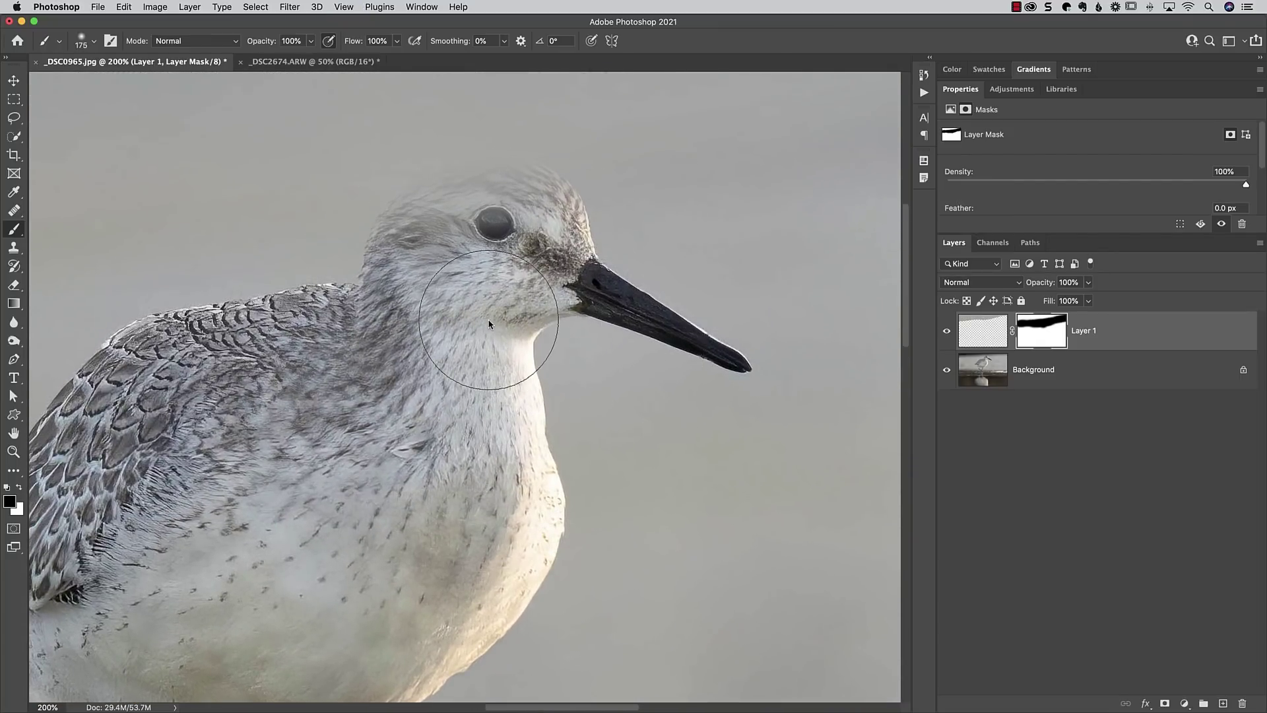
{"action": "key", "text": "bracketleft"}
{"action": "key", "text": "bracketleft"}
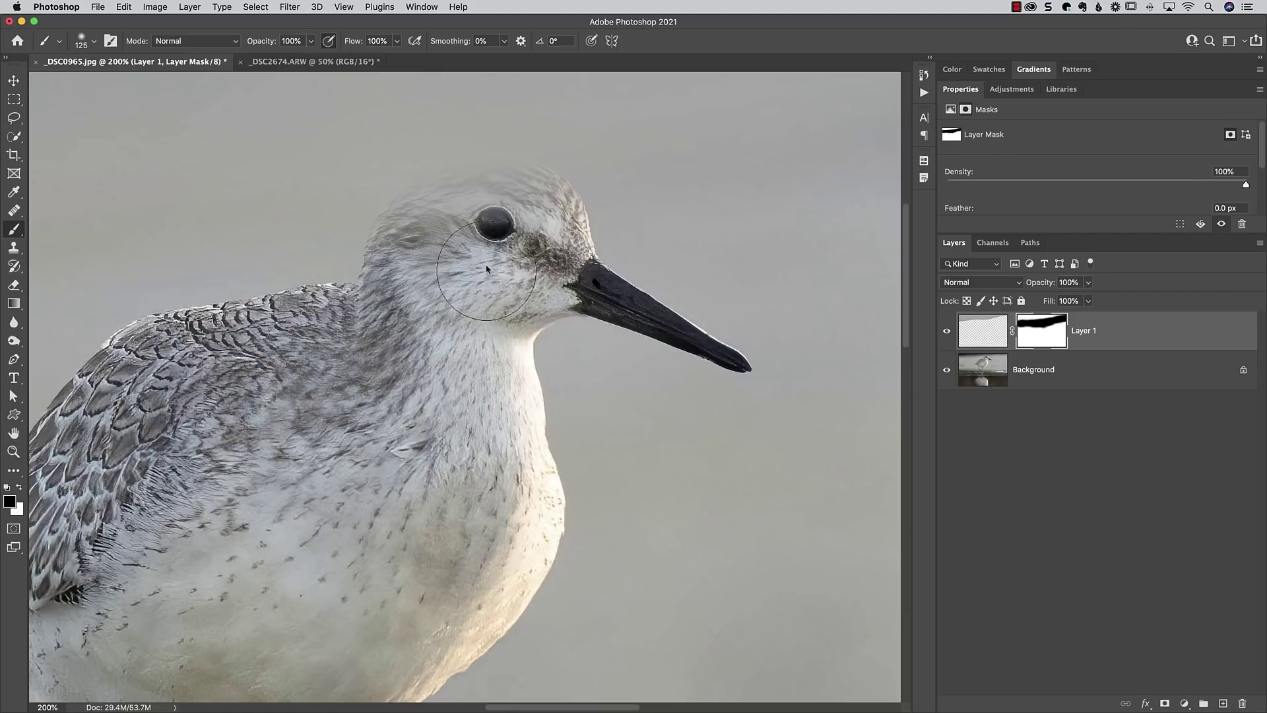
{"action": "mouse_move", "coordinate": [486, 268]}
{"action": "left_mouse_down"}
{"action": "mouse_move", "coordinate": [503, 241]}
{"action": "mouse_move", "coordinate": [459, 275]}
{"action": "mouse_move", "coordinate": [440, 253]}
{"action": "mouse_move", "coordinate": [498, 242]}
{"action": "mouse_move", "coordinate": [432, 272]}
{"action": "mouse_move", "coordinate": [476, 234]}
{"action": "mouse_move", "coordinate": [481, 283]}
{"action": "left_mouse_up"}
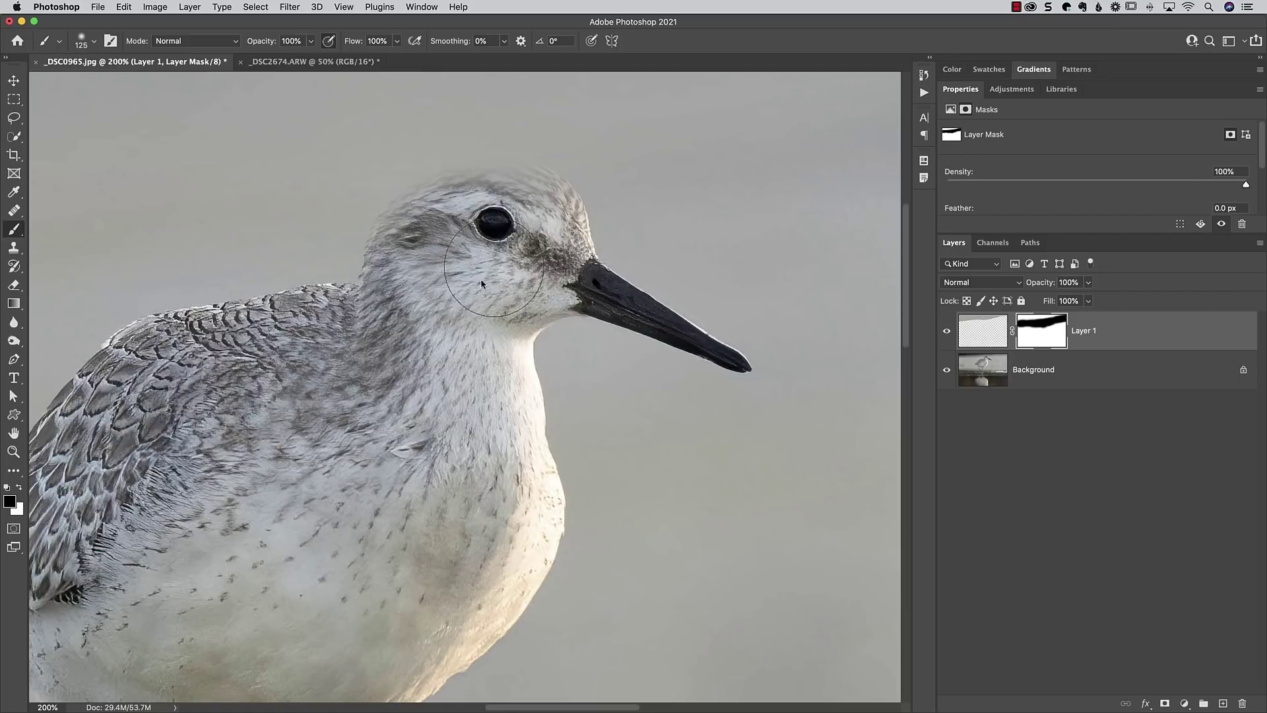
Step: Reveal the crown streaks and nape with 90 and 70 px brushes on the mask
{"action": "key", "text": "bracketleft"}
{"action": "key", "text": "bracketleft"}
{"action": "mouse_move", "coordinate": [532, 210]}
{"action": "left_mouse_down"}
{"action": "mouse_move", "coordinate": [501, 192]}
{"action": "mouse_move", "coordinate": [448, 191]}
{"action": "mouse_move", "coordinate": [416, 238]}
{"action": "left_mouse_up"}
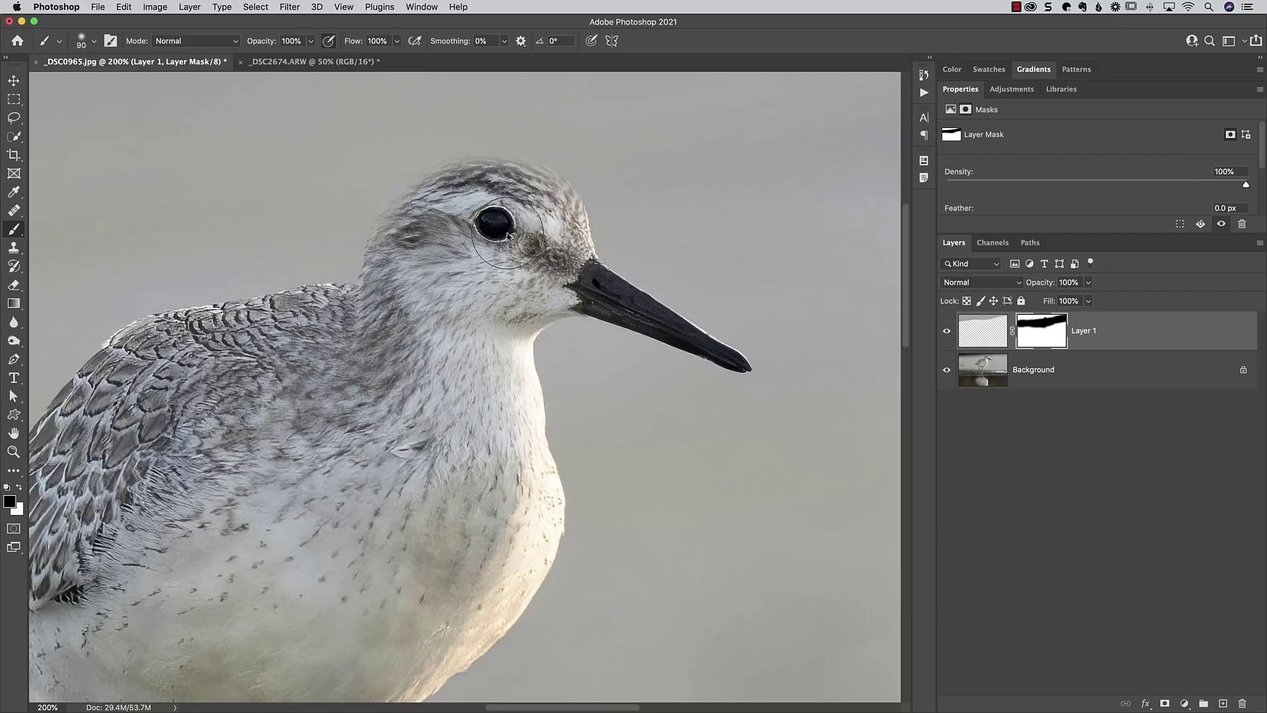
{"action": "key", "text": "bracketleft"}
{"action": "key", "text": "bracketleft"}
{"action": "mouse_move", "coordinate": [558, 230]}
{"action": "left_mouse_down"}
{"action": "mouse_move", "coordinate": [533, 190]}
{"action": "mouse_move", "coordinate": [448, 184]}
{"action": "mouse_move", "coordinate": [408, 215]}
{"action": "mouse_move", "coordinate": [392, 298]}
{"action": "mouse_move", "coordinate": [394, 253]}
{"action": "mouse_move", "coordinate": [436, 219]}
{"action": "mouse_move", "coordinate": [393, 272]}
{"action": "mouse_move", "coordinate": [396, 230]}
{"action": "mouse_move", "coordinate": [392, 241]}
{"action": "mouse_move", "coordinate": [423, 199]}
{"action": "mouse_move", "coordinate": [384, 249]}
{"action": "mouse_move", "coordinate": [443, 180]}
{"action": "mouse_move", "coordinate": [474, 174]}
{"action": "mouse_move", "coordinate": [439, 182]}
{"action": "mouse_move", "coordinate": [506, 164]}
{"action": "mouse_move", "coordinate": [481, 171]}
{"action": "mouse_move", "coordinate": [539, 181]}
{"action": "mouse_move", "coordinate": [497, 172]}
{"action": "mouse_move", "coordinate": [545, 188]}
{"action": "mouse_move", "coordinate": [537, 182]}
{"action": "mouse_move", "coordinate": [568, 215]}
{"action": "mouse_move", "coordinate": [557, 193]}
{"action": "mouse_move", "coordinate": [574, 227]}
{"action": "mouse_move", "coordinate": [574, 262]}
{"action": "mouse_move", "coordinate": [533, 200]}
{"action": "mouse_move", "coordinate": [532, 235]}
{"action": "mouse_move", "coordinate": [540, 195]}
{"action": "mouse_move", "coordinate": [519, 174]}
{"action": "mouse_move", "coordinate": [529, 270]}
{"action": "left_mouse_up"}
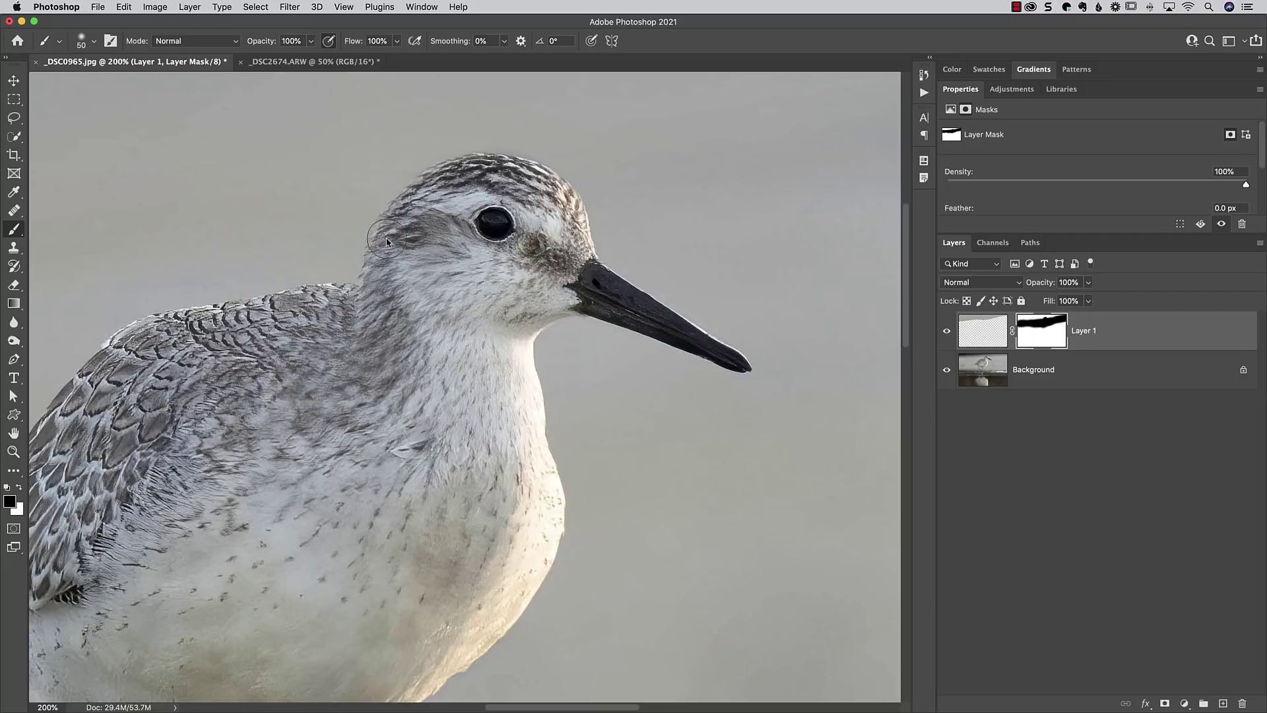
{"action": "left_click_drag", "start_coordinate": [399, 223], "coordinate": [373, 288]}
Step: Zoom out to the whole photo and add an empty Layer 2 on top for healing
{"action": "key", "text": "super+minus"}
{"action": "key", "text": "super+minus"}
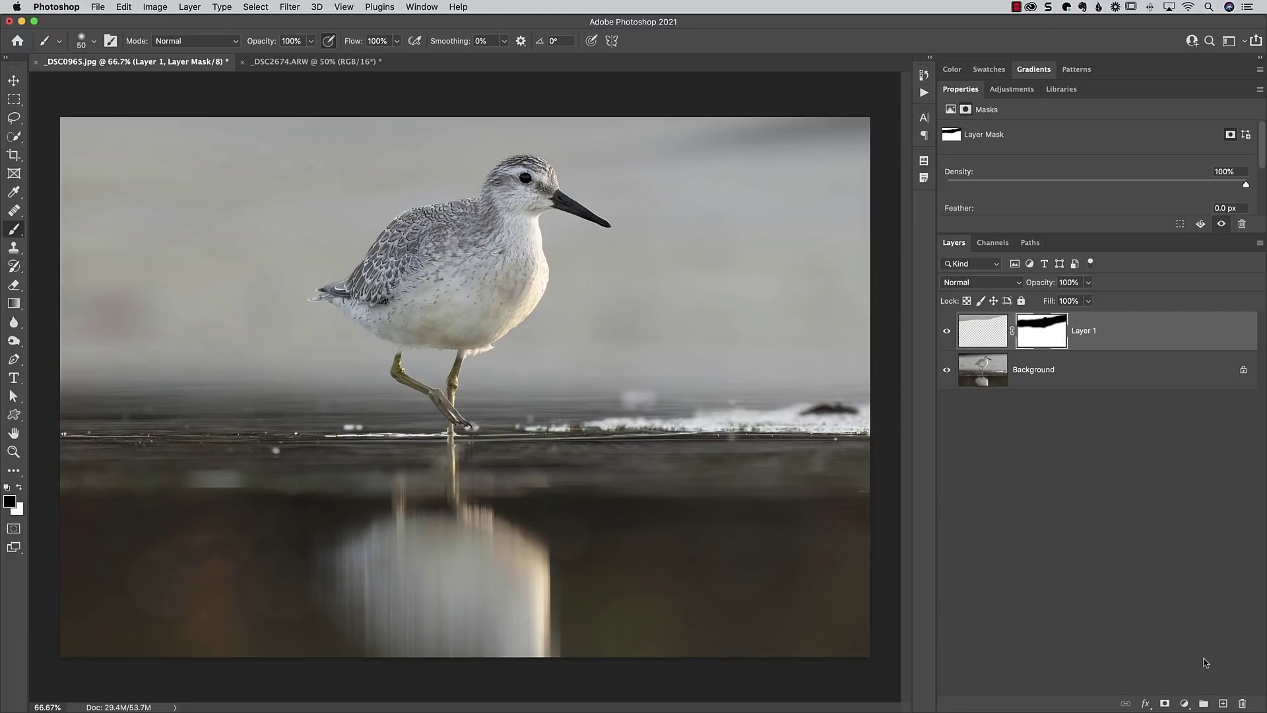
{"action": "left_click", "coordinate": [1223, 703]}
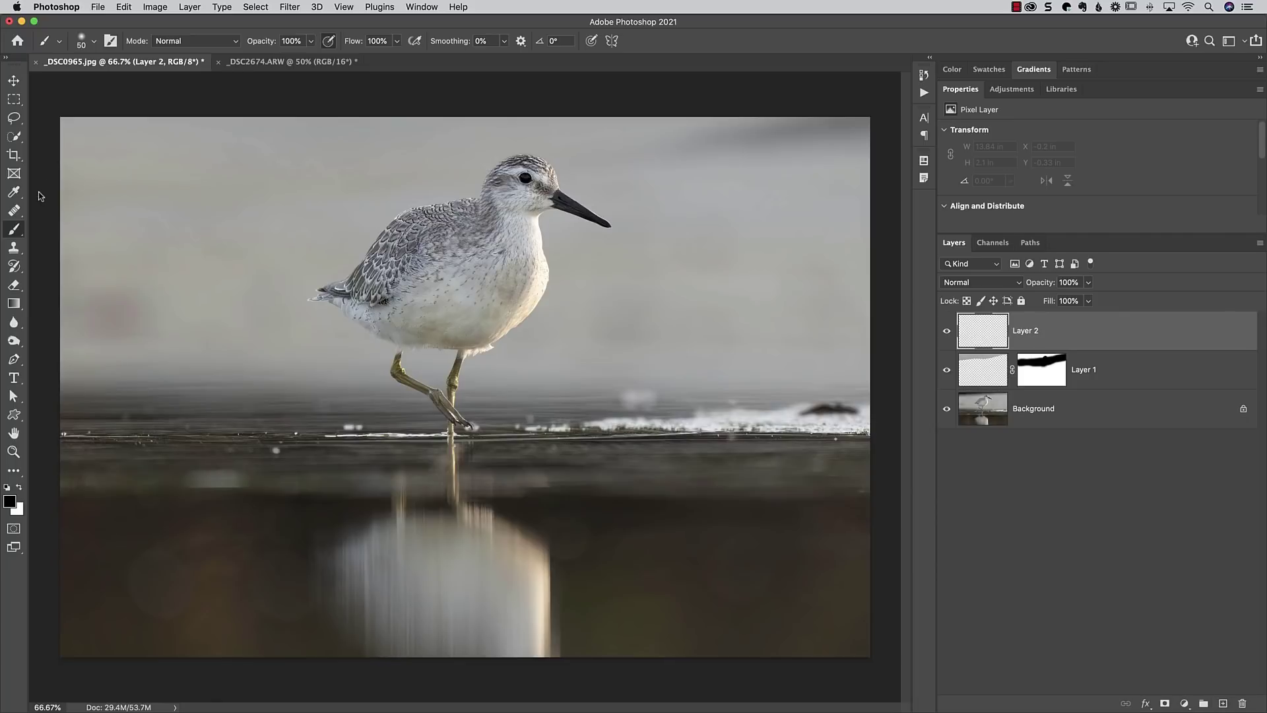
{"action": "left_click_drag", "start_coordinate": [17, 212], "coordinate": [65, 225]}
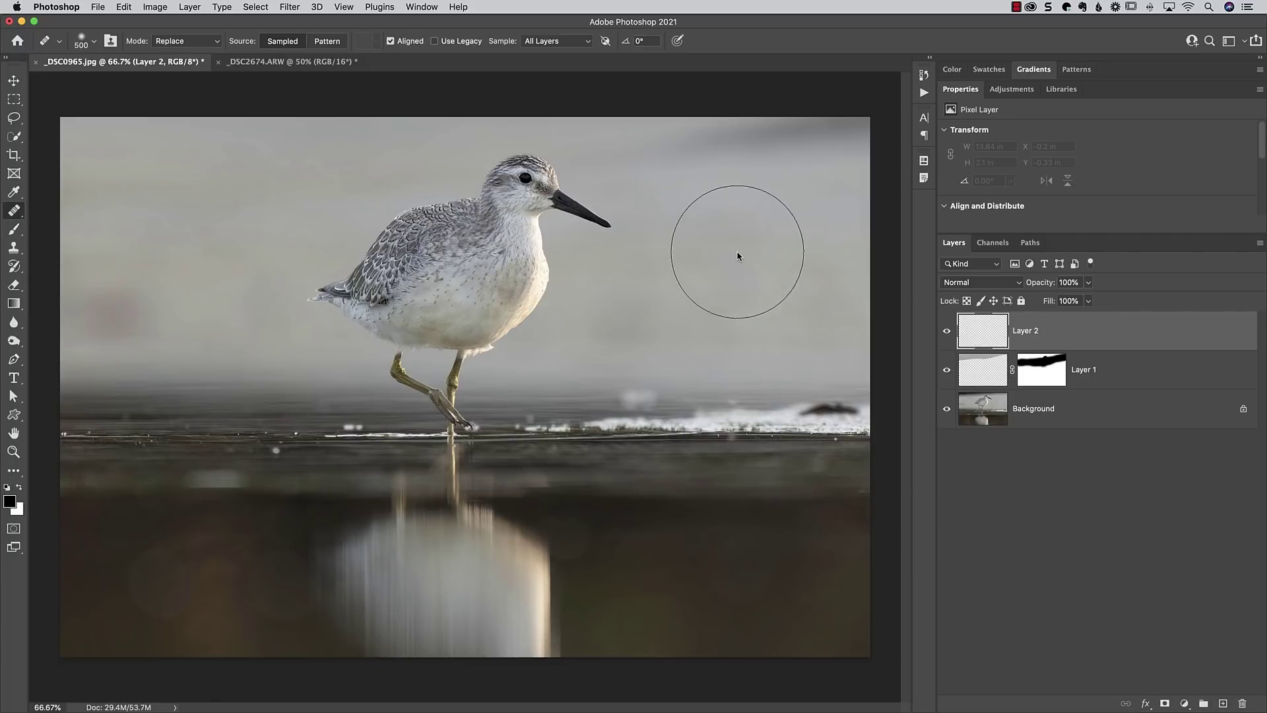
Step: Compare with Layer 1 toggled, then heal the uneven left and upper sky on Layer 2 from clean samples
{"action": "left_click", "coordinate": [947, 371]}
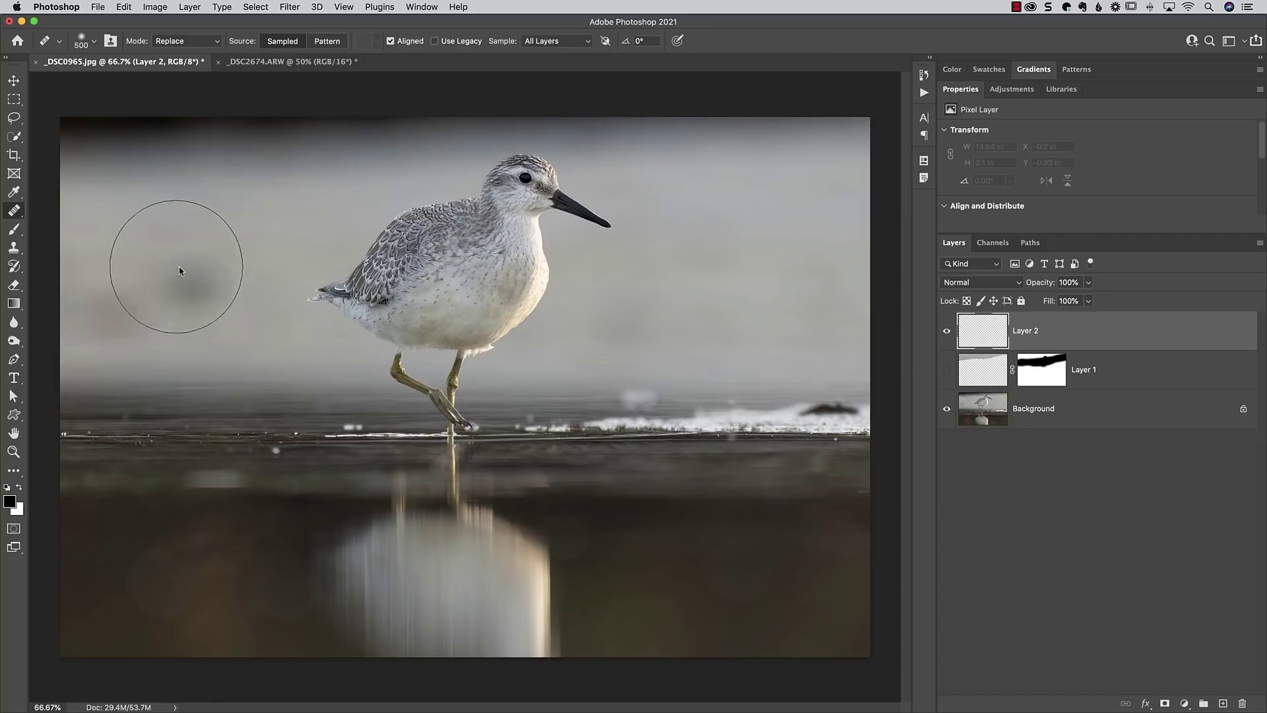
{"action": "left_click", "coordinate": [945, 370]}
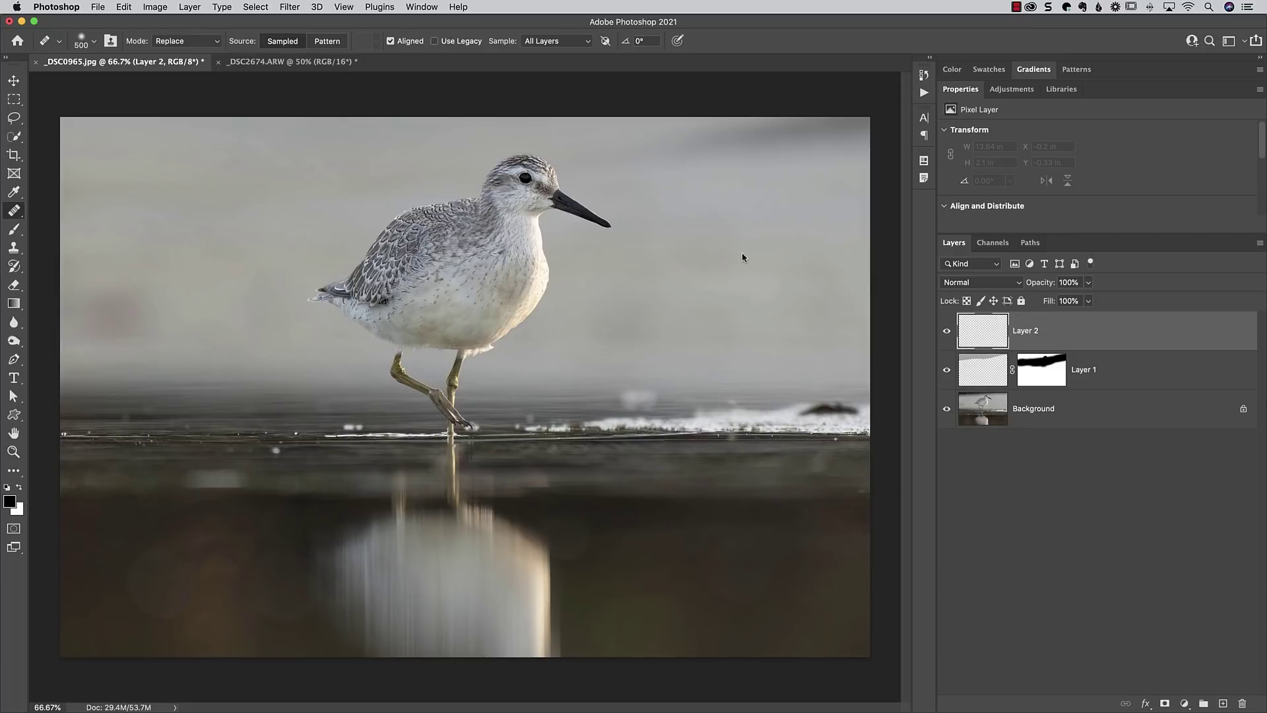
{"action": "mouse_move", "coordinate": [741, 255]}
{"action": "left_mouse_down"}
{"action": "mouse_move", "coordinate": [838, 158]}
{"action": "mouse_move", "coordinate": [633, 121]}
{"action": "mouse_move", "coordinate": [671, 155]}
{"action": "mouse_move", "coordinate": [577, 152]}
{"action": "left_mouse_up"}
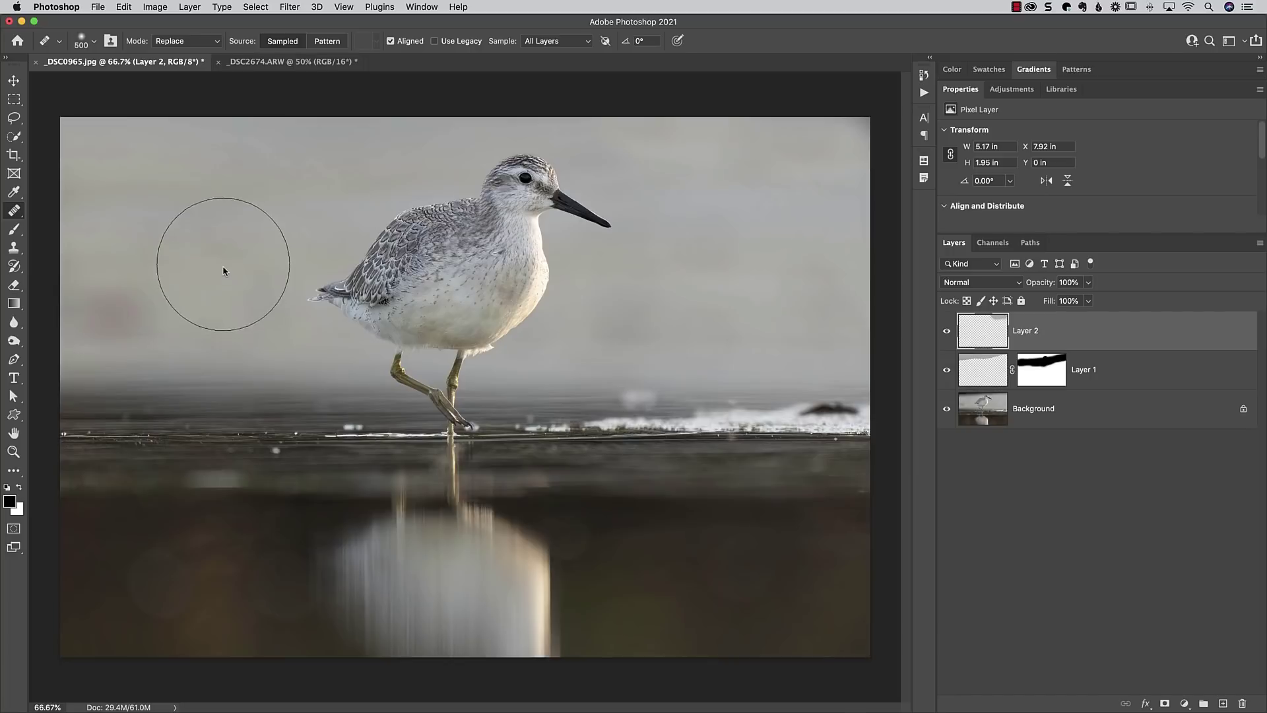
{"action": "left_click", "coordinate": [263, 216], "text": "alt"}
{"action": "mouse_move", "coordinate": [174, 272]}
{"action": "left_mouse_down"}
{"action": "mouse_move", "coordinate": [85, 297]}
{"action": "mouse_move", "coordinate": [138, 300]}
{"action": "left_mouse_up"}
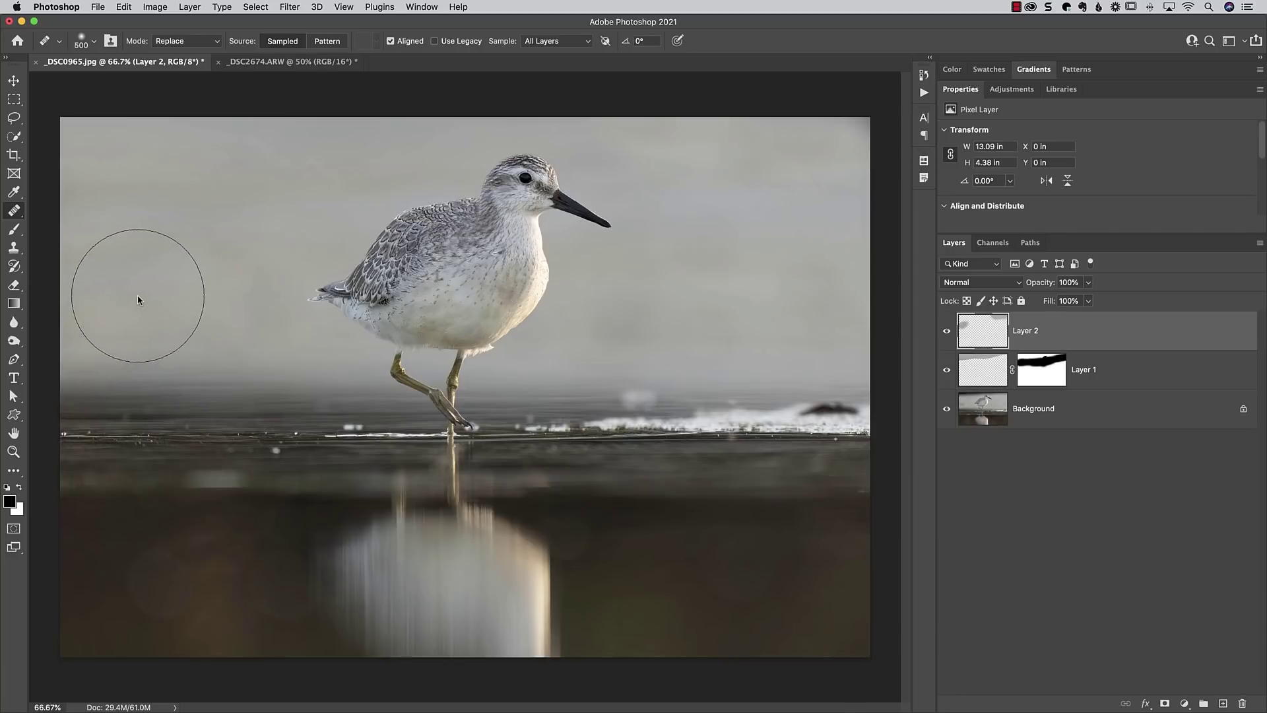
{"action": "left_click", "coordinate": [228, 254], "text": "alt"}
{"action": "left_click", "coordinate": [713, 306], "text": "alt"}
Step: Compare the sandpiper edit with the original by hiding and showing the edit layers
{"action": "left_click", "coordinate": [947, 410], "text": "alt"}
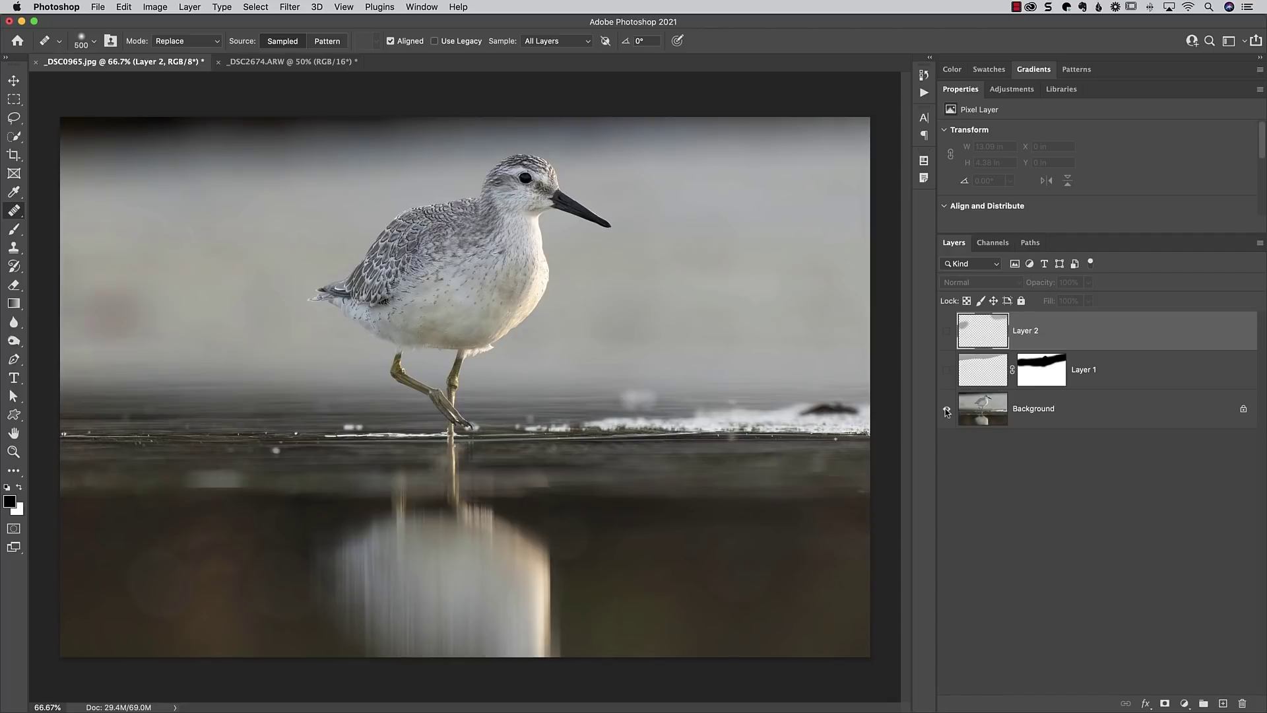
{"action": "left_click", "coordinate": [946, 410], "text": "alt"}
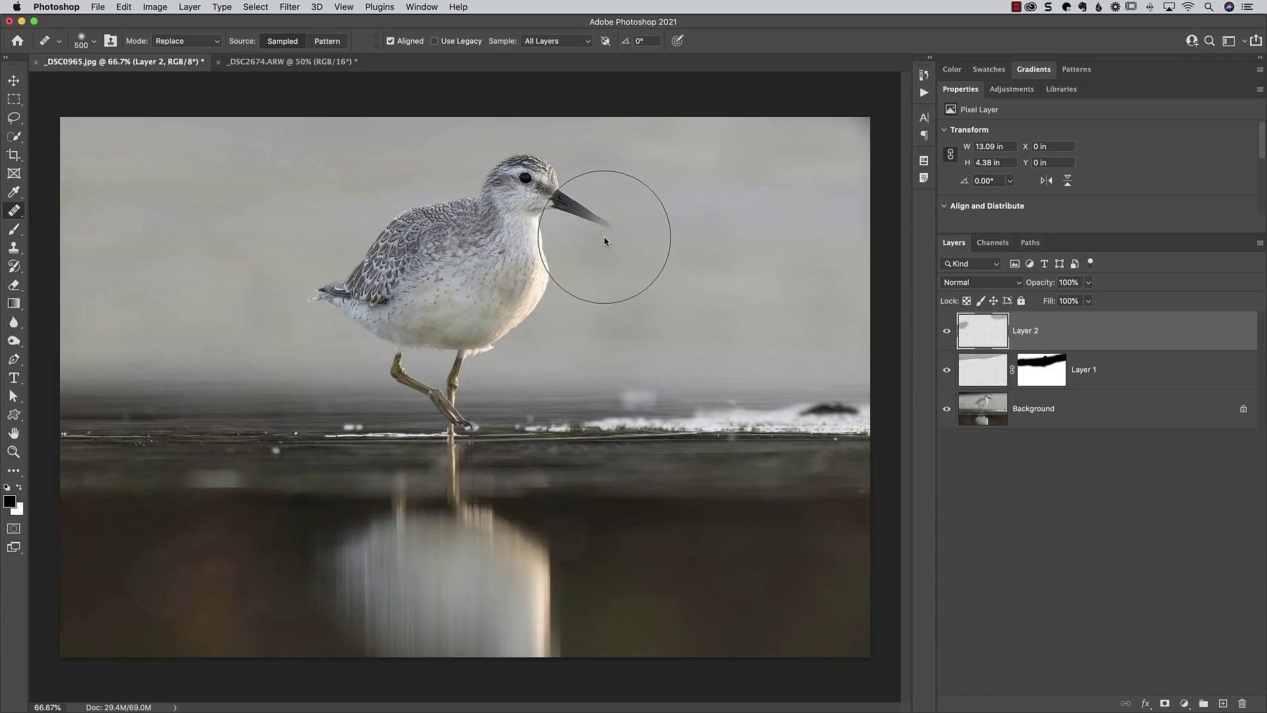
{"action": "key", "text": "v"}
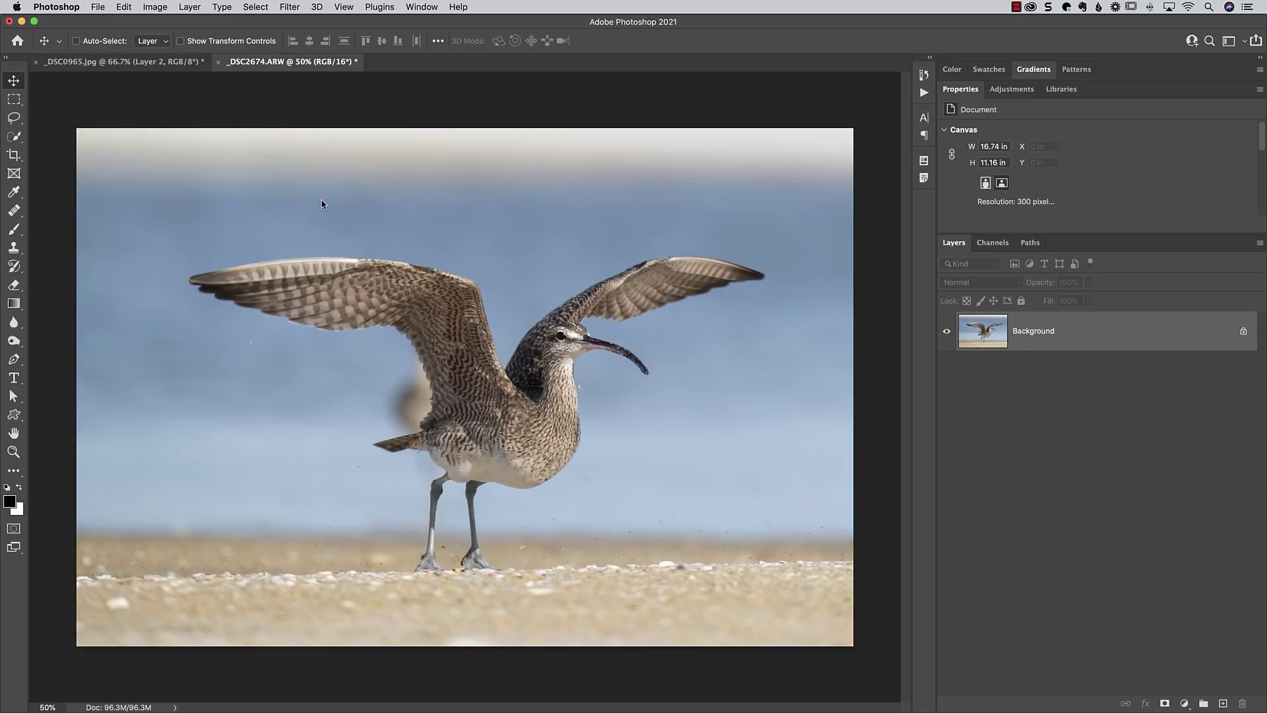
{"action": "key", "text": "c"}
{"action": "left_click_drag", "start_coordinate": [462, 134], "coordinate": [453, 177]}
{"action": "key", "text": "Escape"}
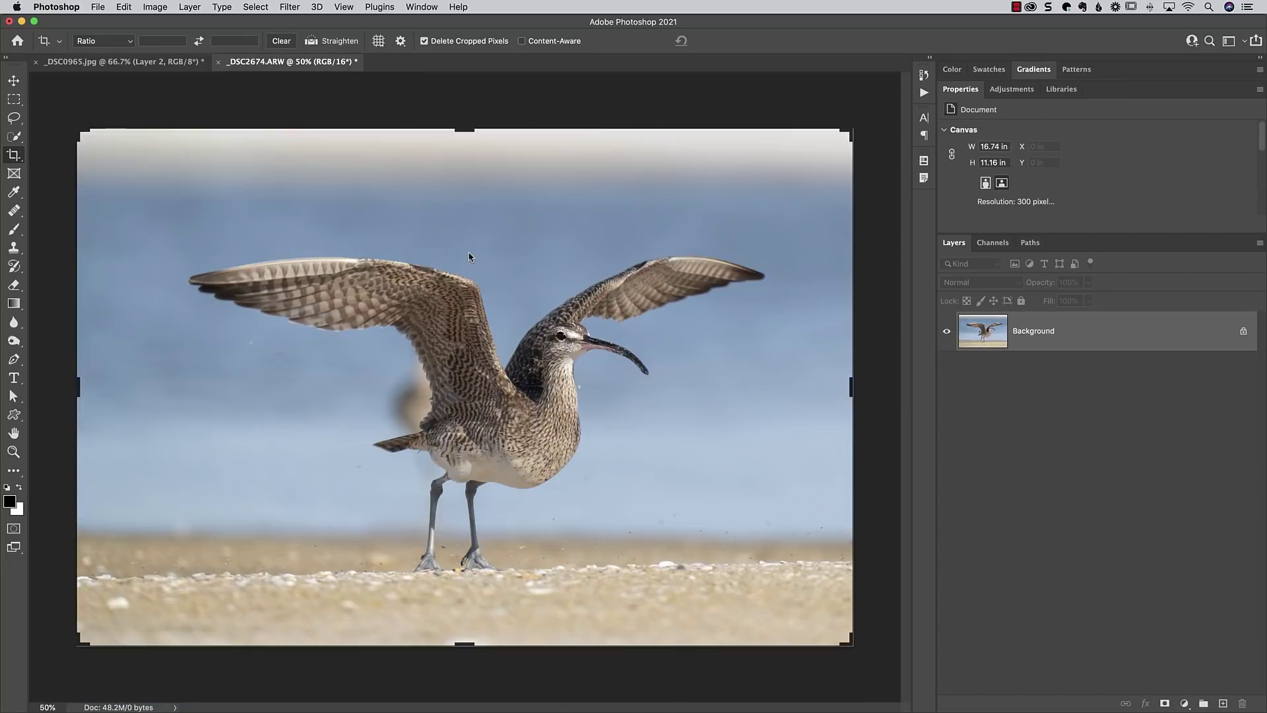
{"action": "left_click_drag", "start_coordinate": [462, 132], "coordinate": [457, 177]}
{"action": "key", "text": "v"}
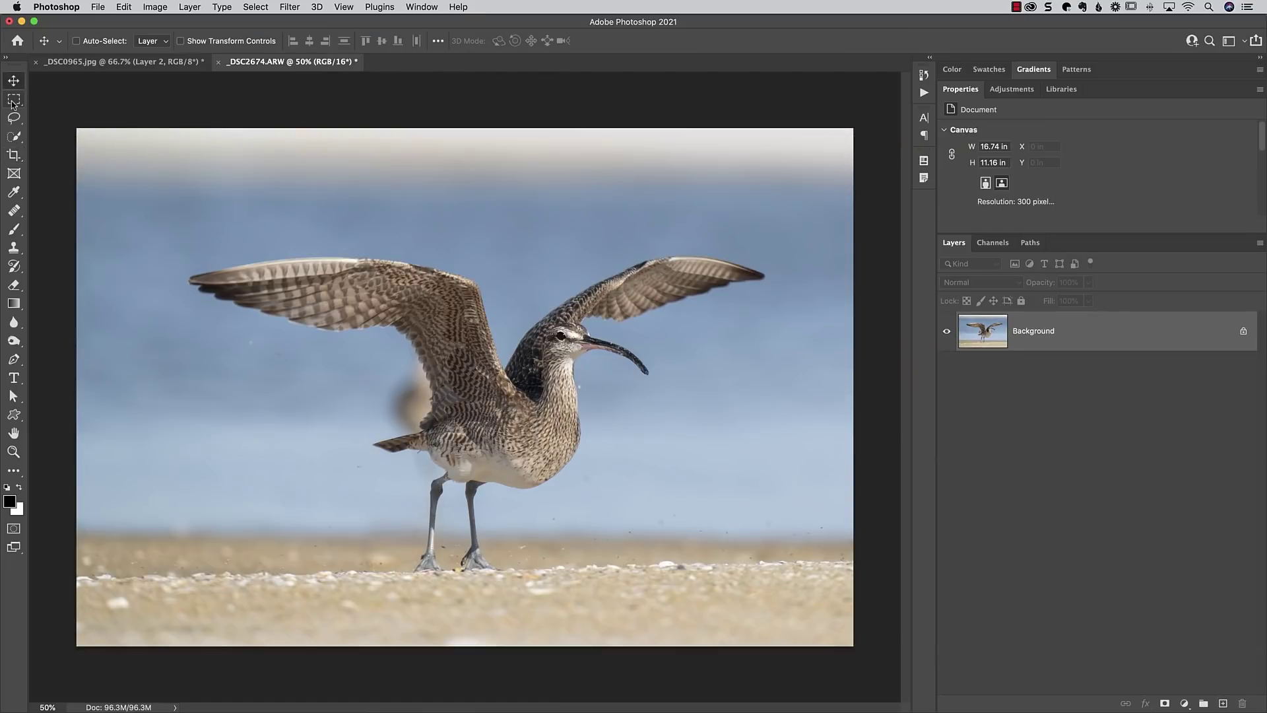
{"action": "left_click_drag", "start_coordinate": [14, 99], "coordinate": [51, 103]}
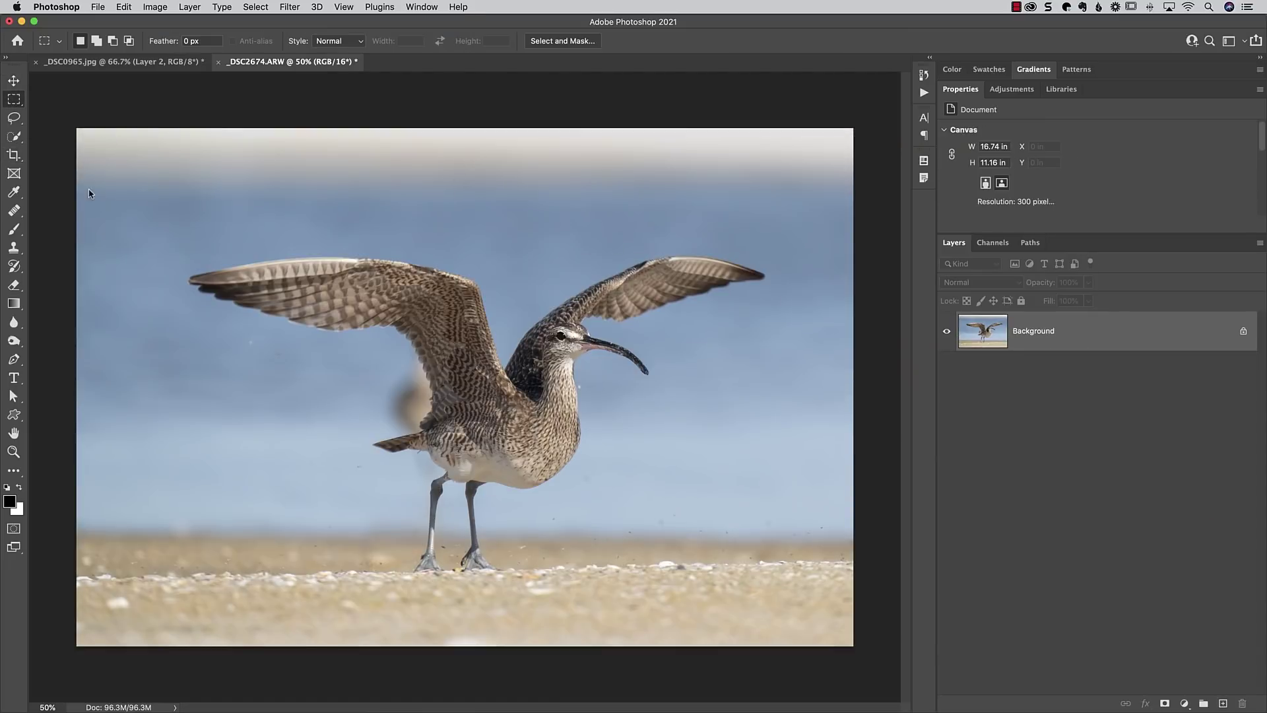
Step: Marquee the blue water band across the upper photo and feather it by 25 pixels
{"action": "left_click_drag", "start_coordinate": [89, 192], "coordinate": [925, 245]}
{"action": "left_click", "coordinate": [253, 10]}
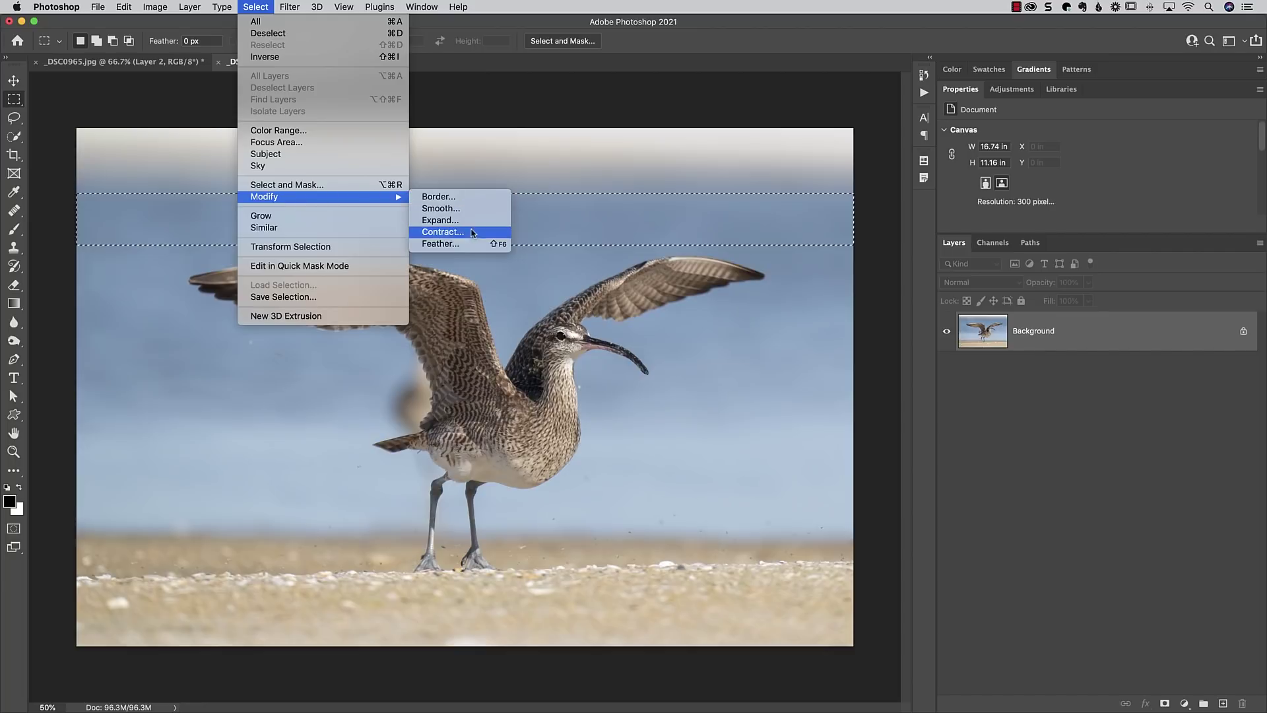
{"action": "left_click", "coordinate": [472, 245]}
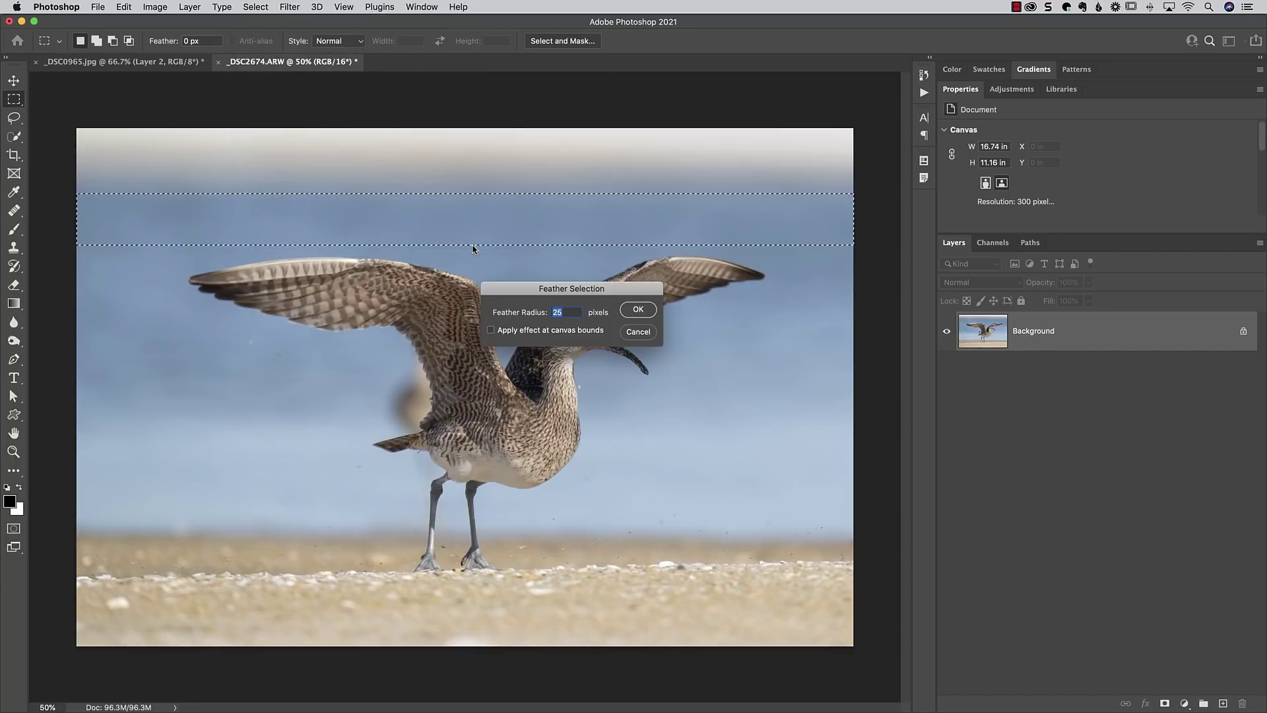
{"action": "key", "text": "Return"}
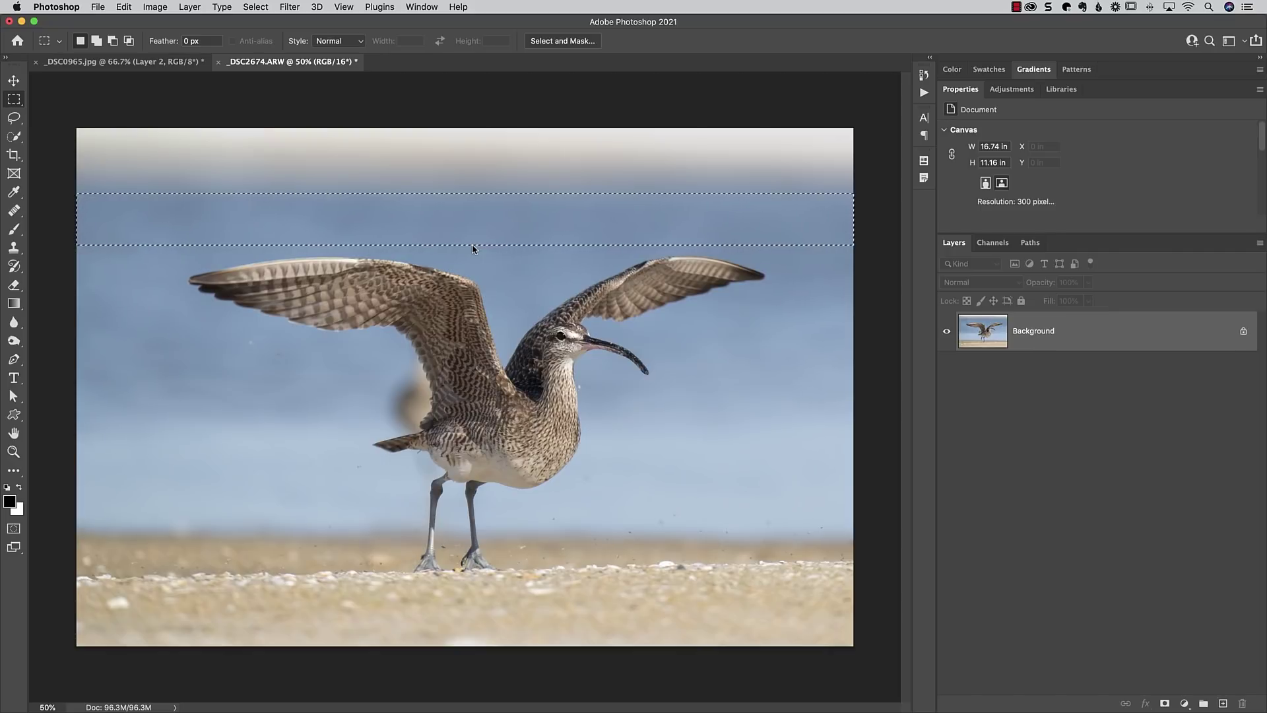
Step: Copy the feathered water band to Layer 1 and move it up over the top sand strip
{"action": "key", "text": "super+j"}
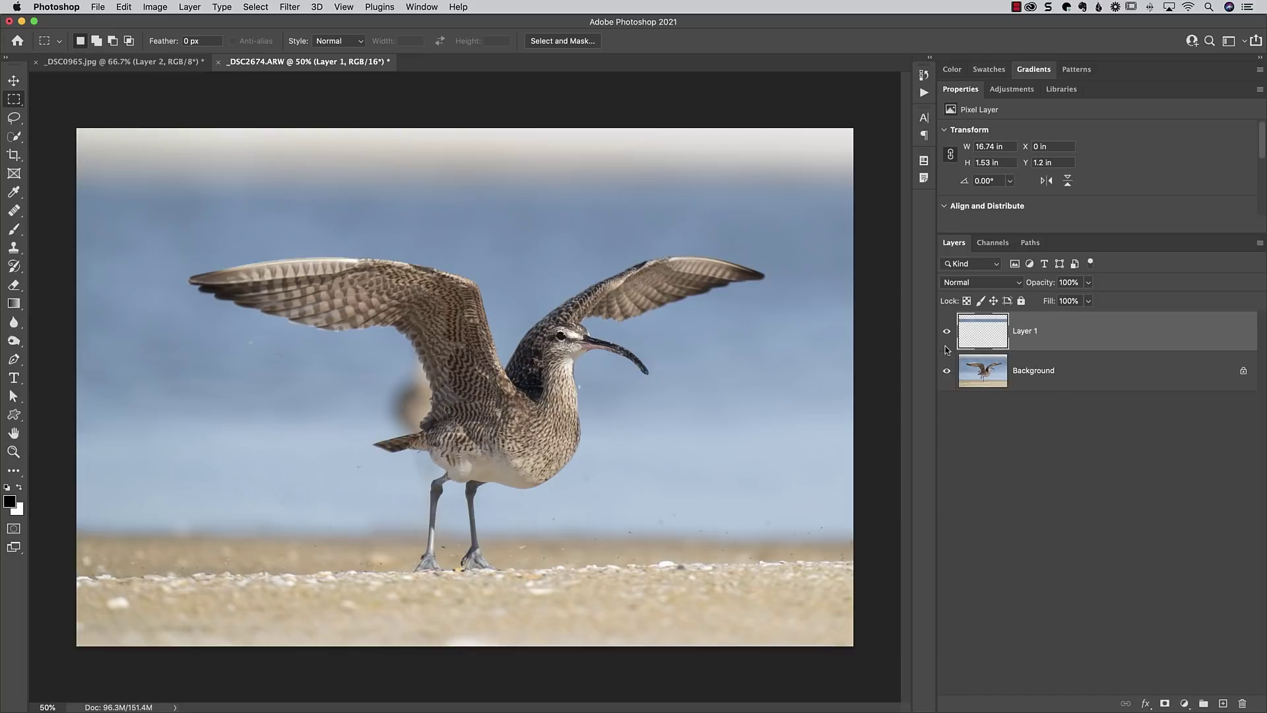
{"action": "left_click", "coordinate": [947, 371]}
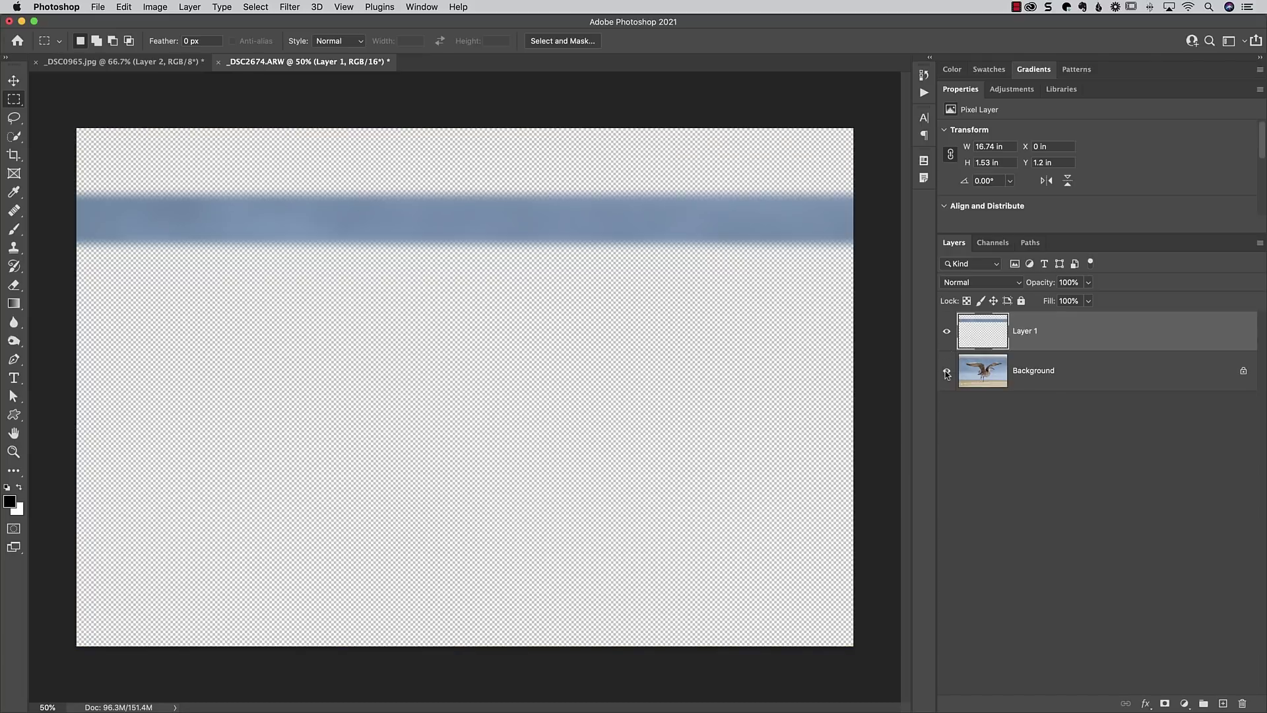
{"action": "left_click", "coordinate": [946, 370]}
{"action": "key", "text": "v"}
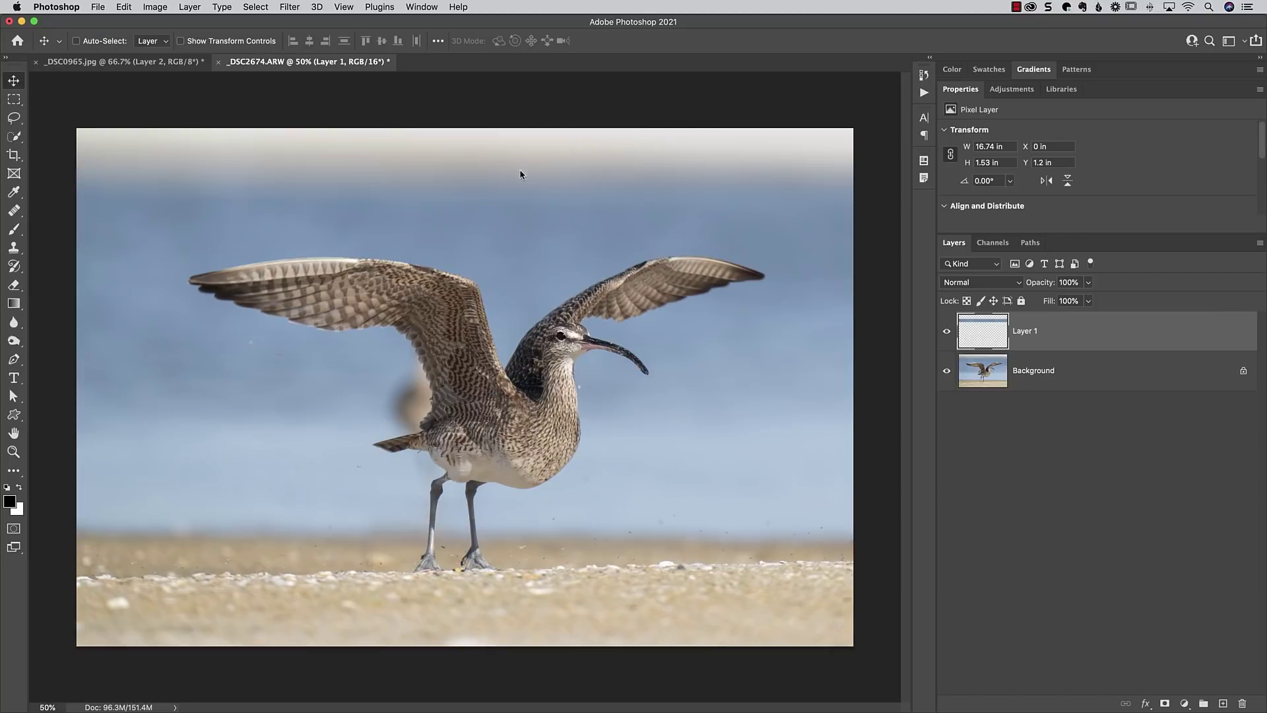
{"action": "left_click_drag", "start_coordinate": [499, 209], "coordinate": [496, 167]}
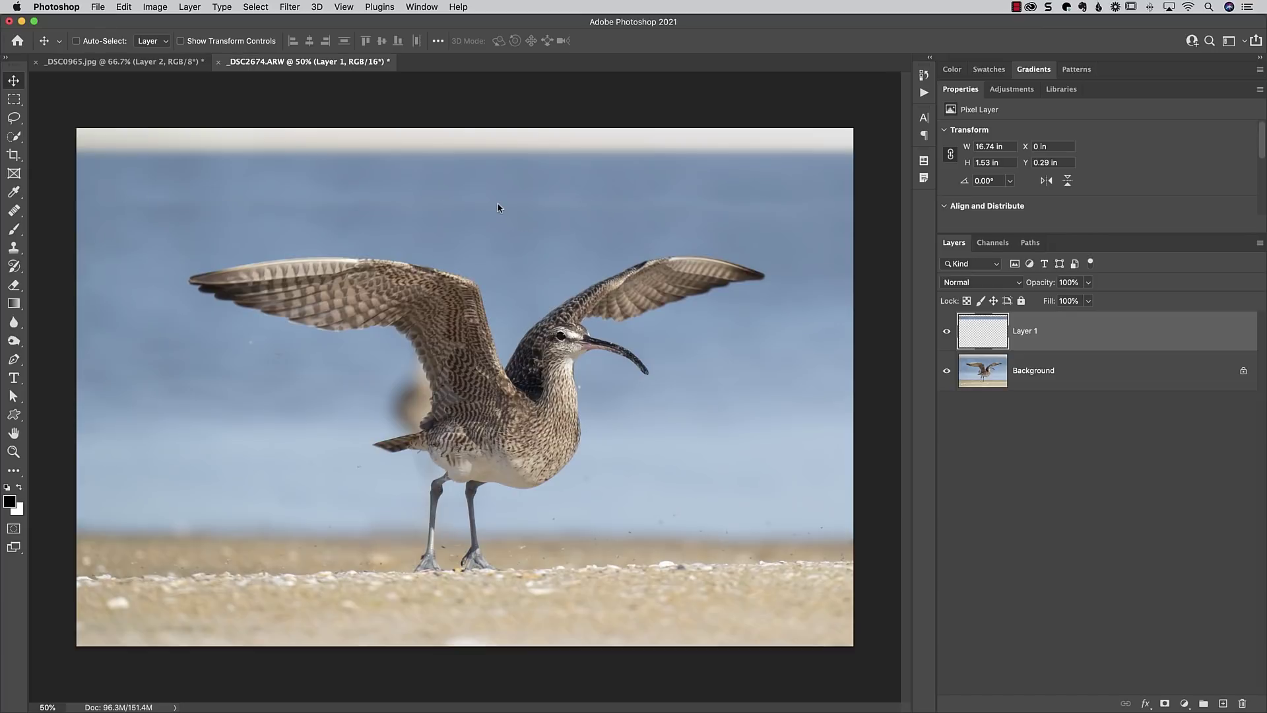
{"action": "key", "text": "super"}
Step: Free Transform the water strip taller to 16.74 × 1.53 in, covering more of the pale top strip
{"action": "left_click", "coordinate": [119, 10]}
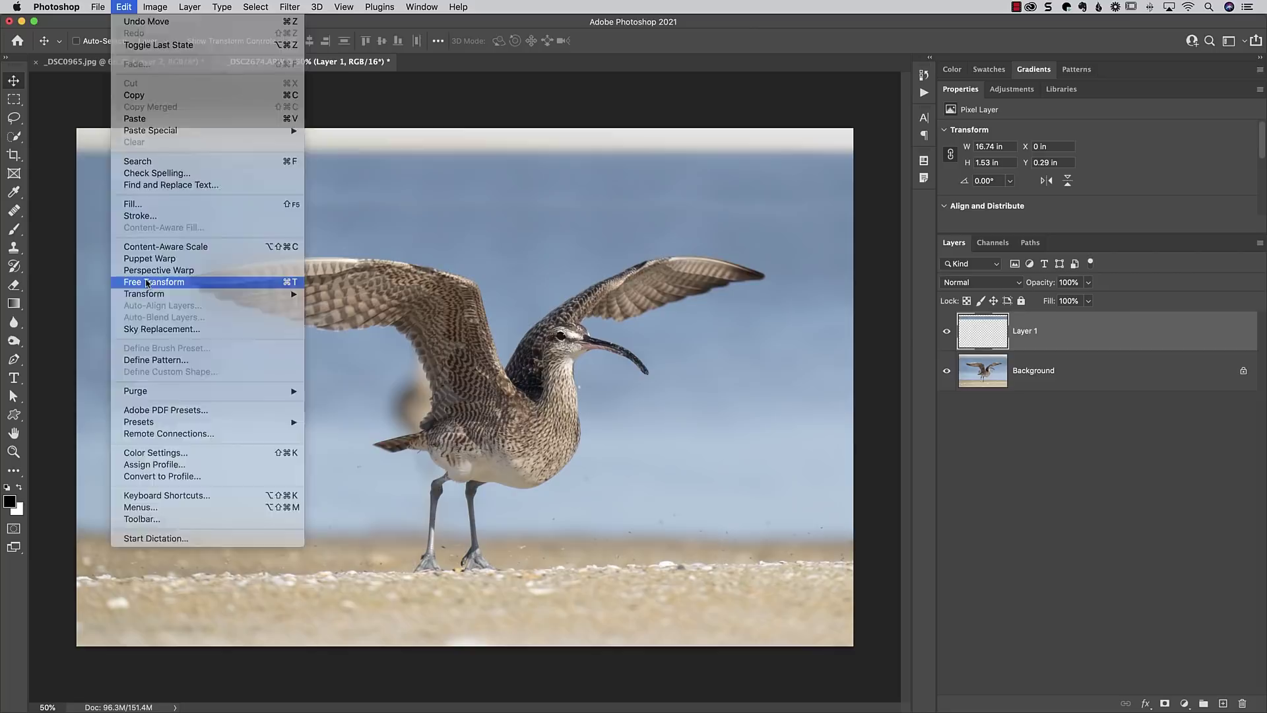
{"action": "left_click", "coordinate": [146, 283]}
{"action": "mouse_move", "coordinate": [465, 144]}
{"action": "left_mouse_down"}
{"action": "mouse_move", "coordinate": [465, 126]}
{"action": "mouse_move", "coordinate": [464, 147]}
{"action": "left_mouse_up"}
{"action": "key", "text": "Return"}
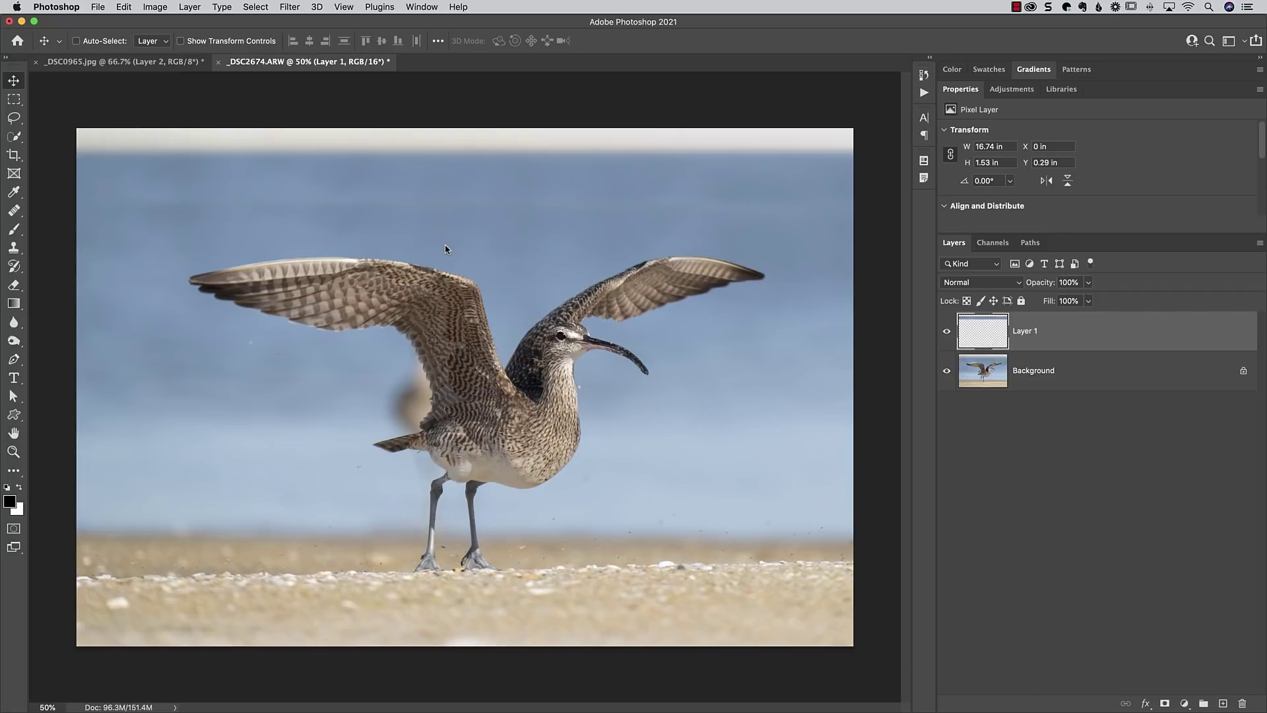
Step: Crop off the pale top strip and a little from both sides, leaving about 15.84 in width
{"action": "key", "text": "c"}
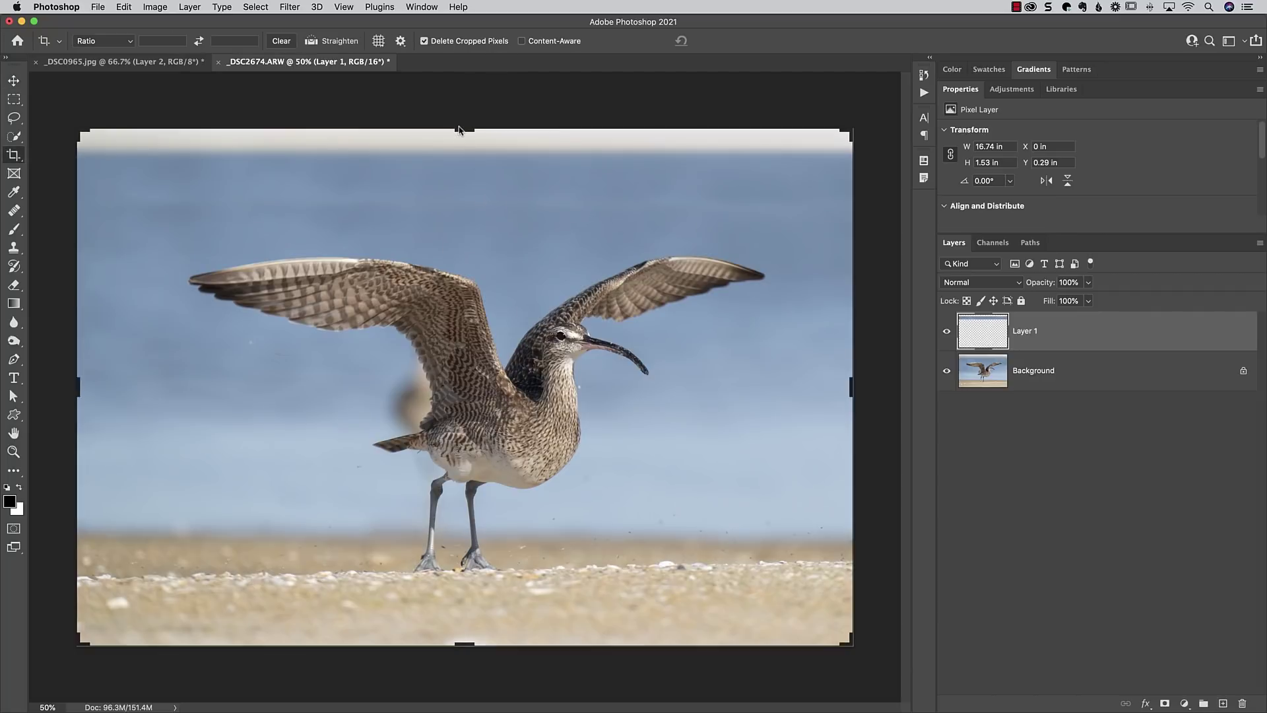
{"action": "left_click_drag", "start_coordinate": [850, 131], "coordinate": [843, 139]}
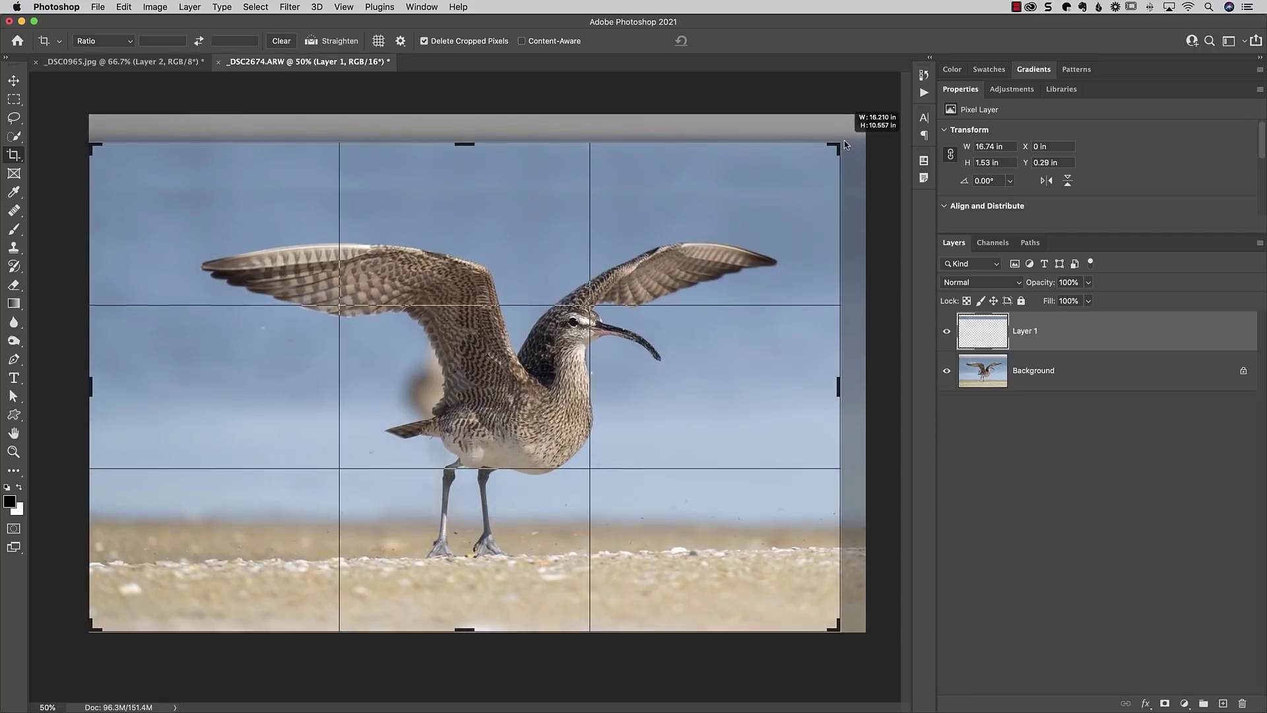
{"action": "left_click_drag", "start_coordinate": [97, 387], "coordinate": [105, 386]}
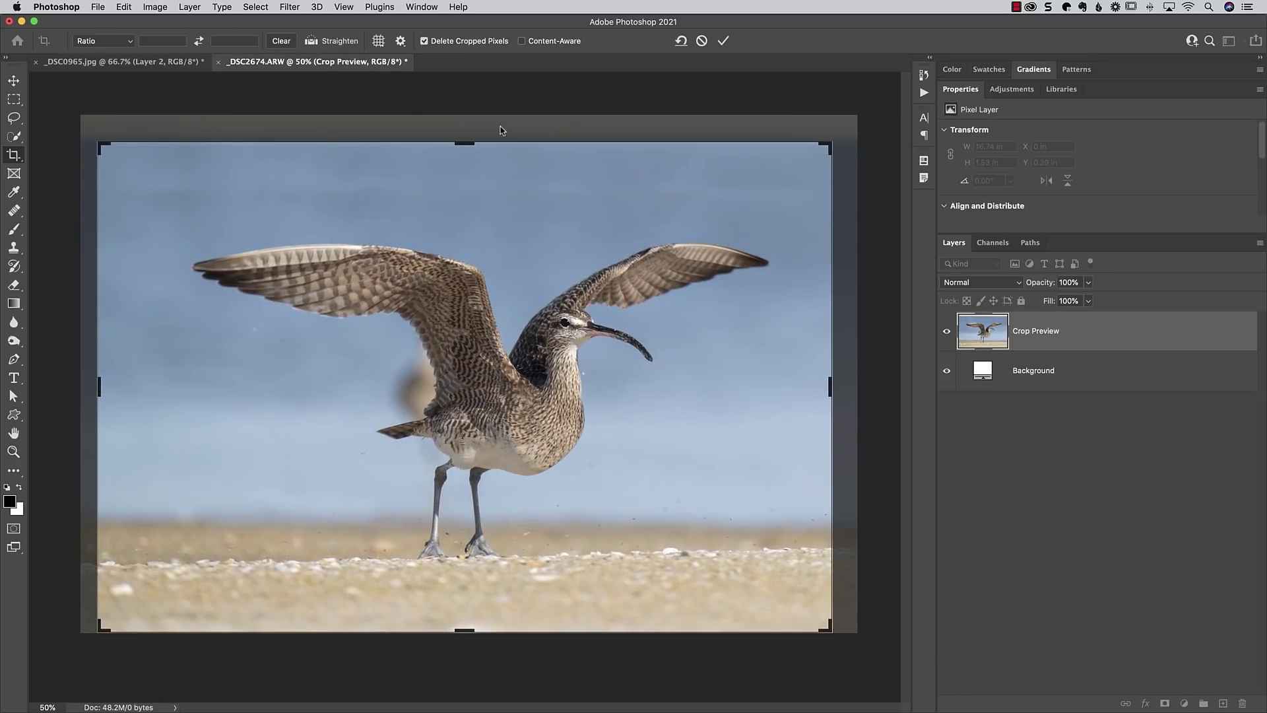
{"action": "left_click", "coordinate": [724, 42]}
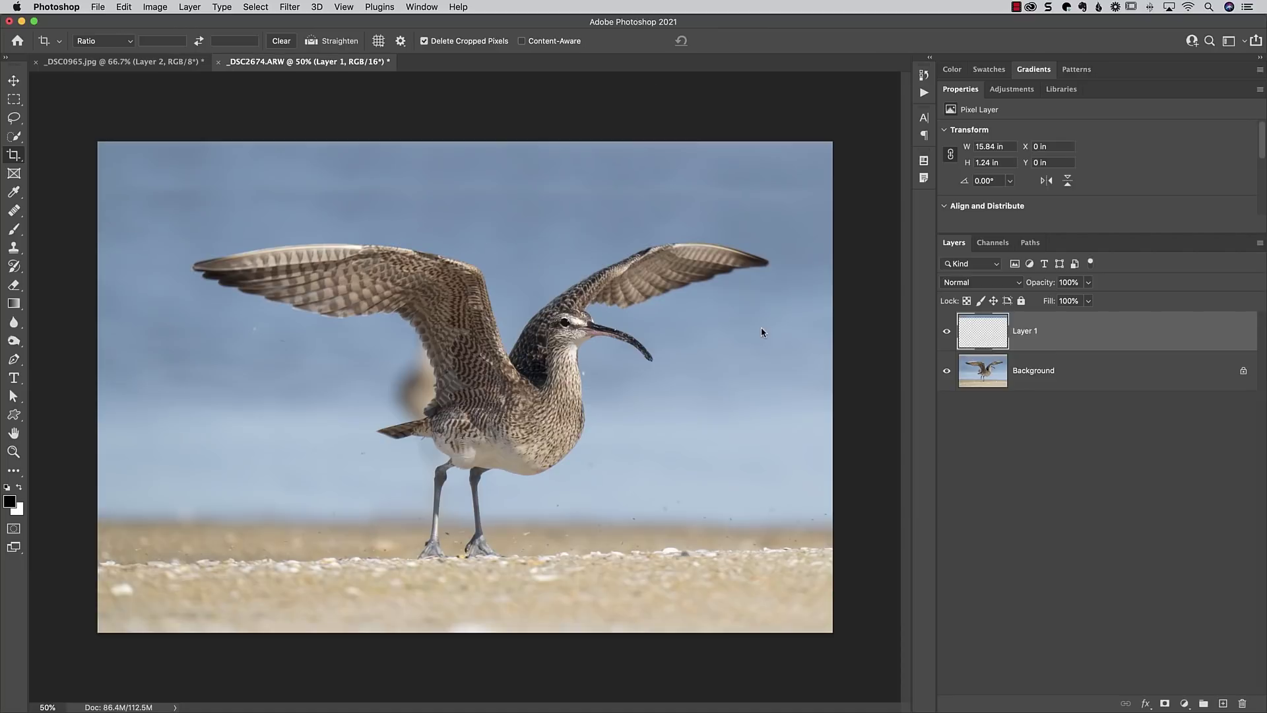
Step: Add empty Layer 2 and set the Healing Brush to 300 px sampling All Layers
{"action": "left_click", "coordinate": [1223, 705]}
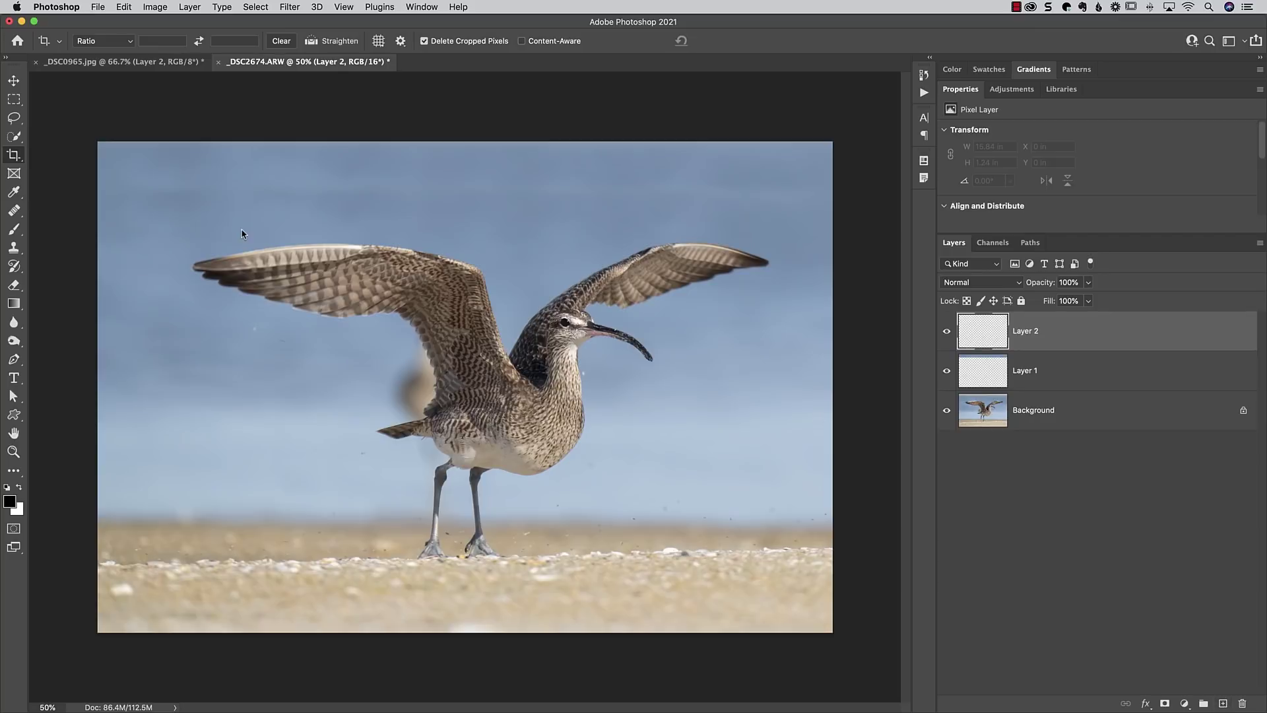
{"action": "left_click_drag", "start_coordinate": [13, 210], "coordinate": [70, 224]}
{"action": "key", "text": "bracketleft"}
{"action": "key", "text": "bracketleft"}
{"action": "key", "text": "bracketleft"}
{"action": "key", "text": "bracketleft"}
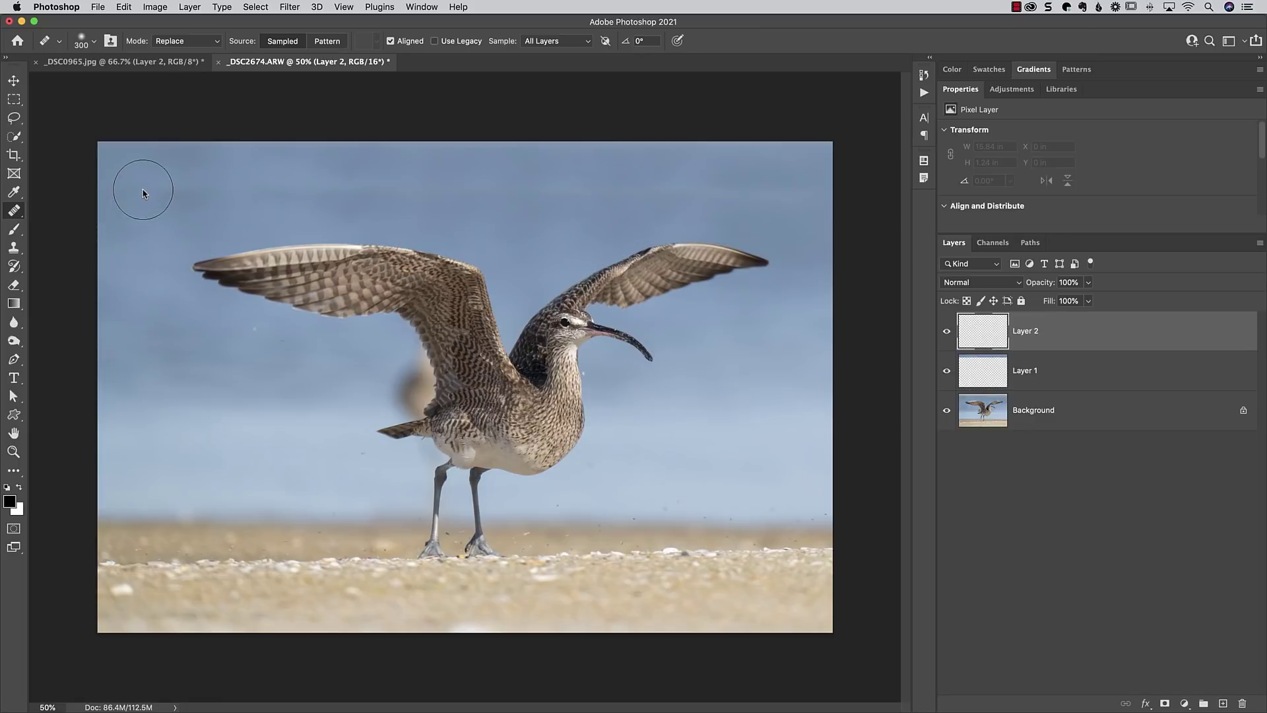
{"action": "left_click", "coordinate": [197, 42]}
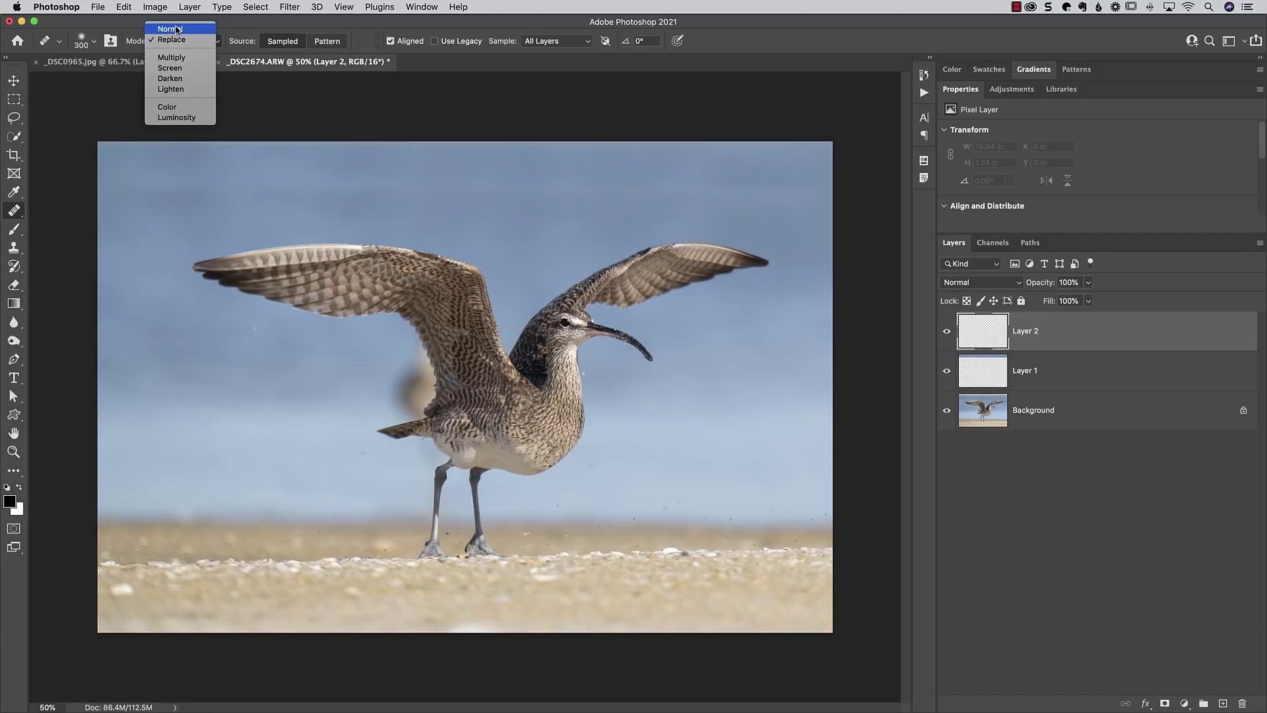
Step: Set healing mode to Normal and heal the upper-left sky blotches and faint streak
{"action": "left_click", "coordinate": [177, 30]}
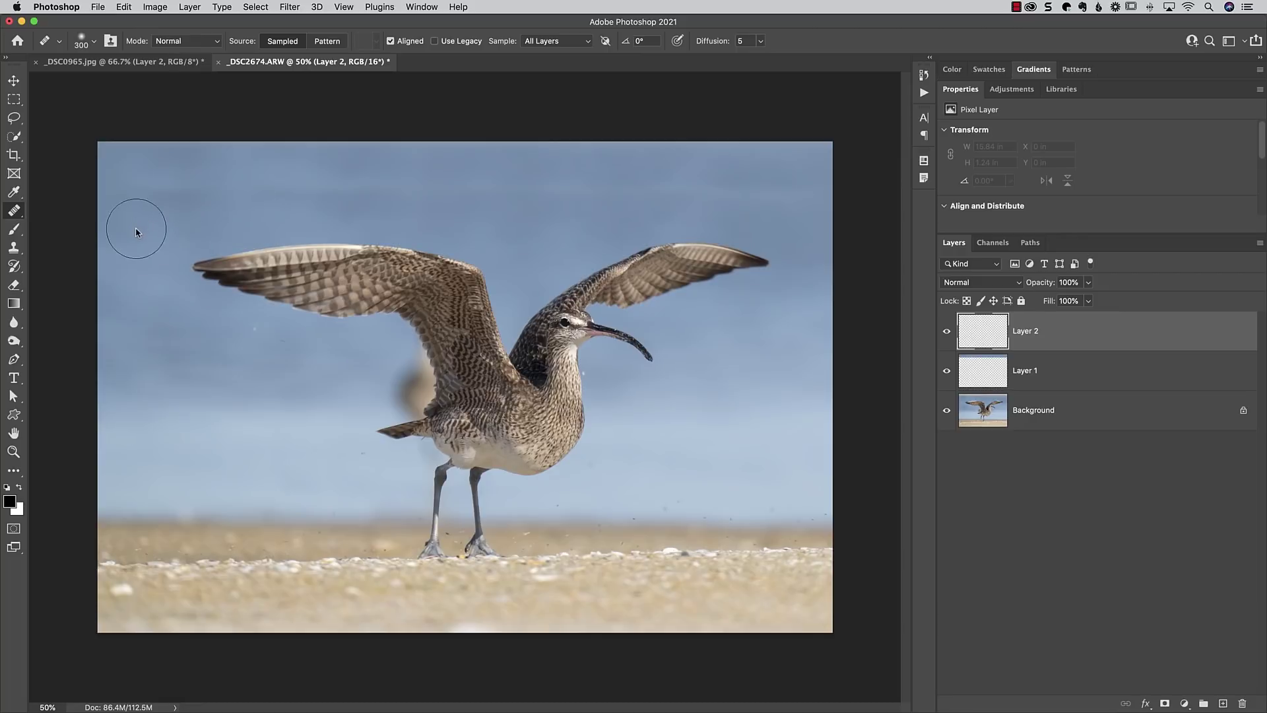
{"action": "left_click_drag", "start_coordinate": [134, 193], "coordinate": [335, 187]}
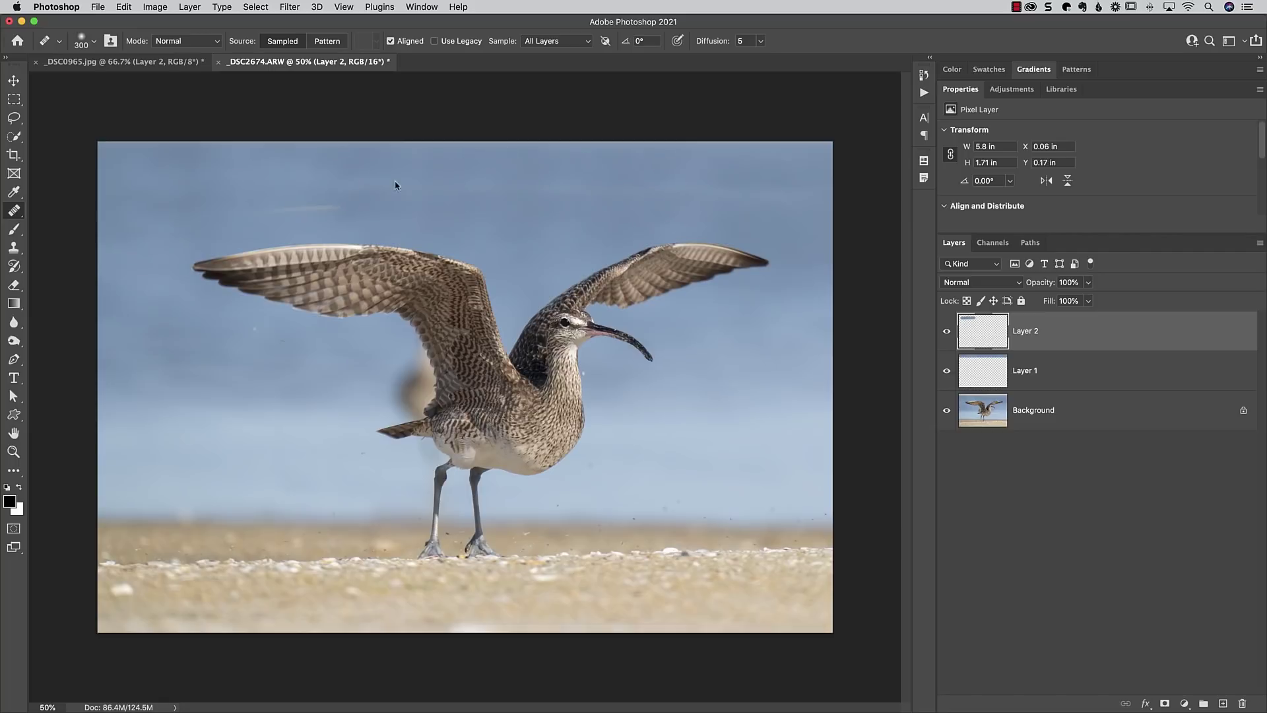
{"action": "left_click", "coordinate": [303, 206]}
{"action": "mouse_move", "coordinate": [220, 192]}
{"action": "left_mouse_down"}
{"action": "mouse_move", "coordinate": [267, 203]}
{"action": "mouse_move", "coordinate": [233, 209]}
{"action": "mouse_move", "coordinate": [353, 204]}
{"action": "left_mouse_up"}
Step: Enlarge the brush to 400 and heal the wider upper sky and its dark smudge
{"action": "key", "text": "bracketright"}
{"action": "left_click_drag", "start_coordinate": [326, 185], "coordinate": [768, 191]}
{"action": "left_click", "coordinate": [422, 178], "text": "alt"}
{"action": "left_click", "coordinate": [719, 394], "text": "alt"}
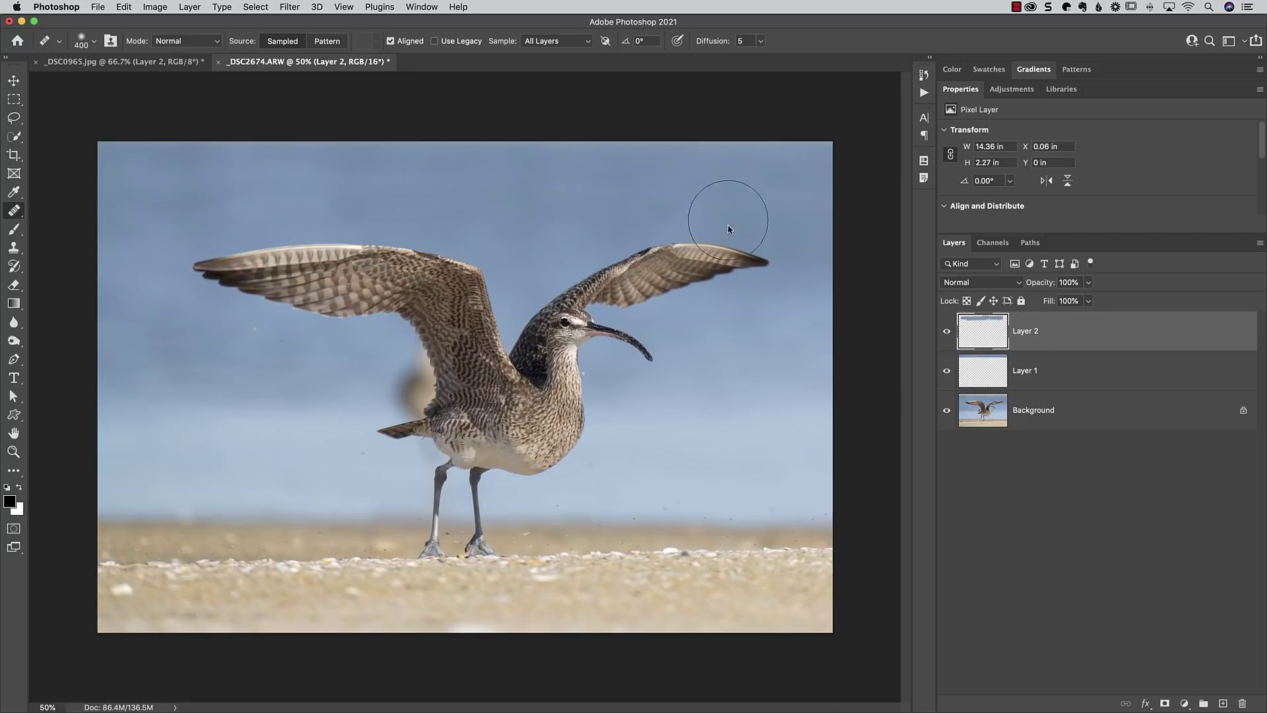